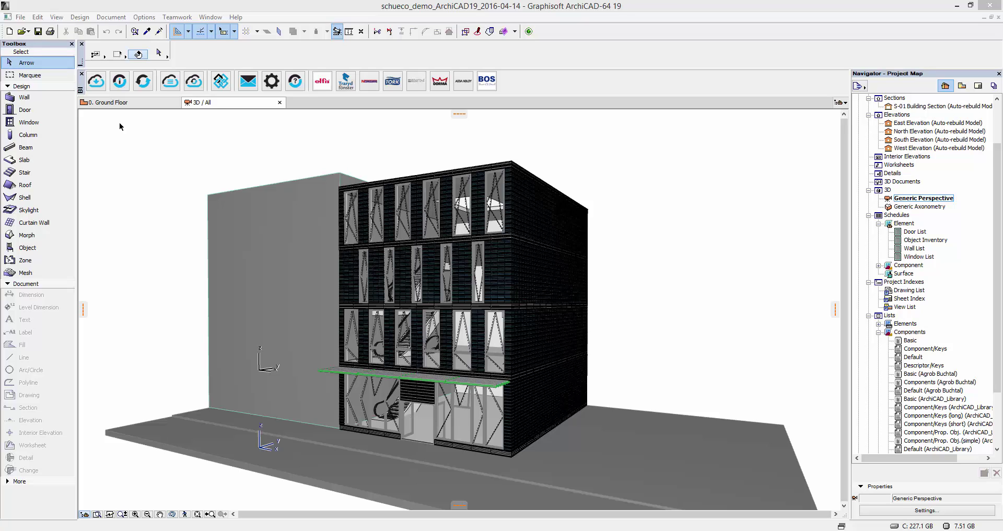
{"action": "left_click", "coordinate": [95, 84]}
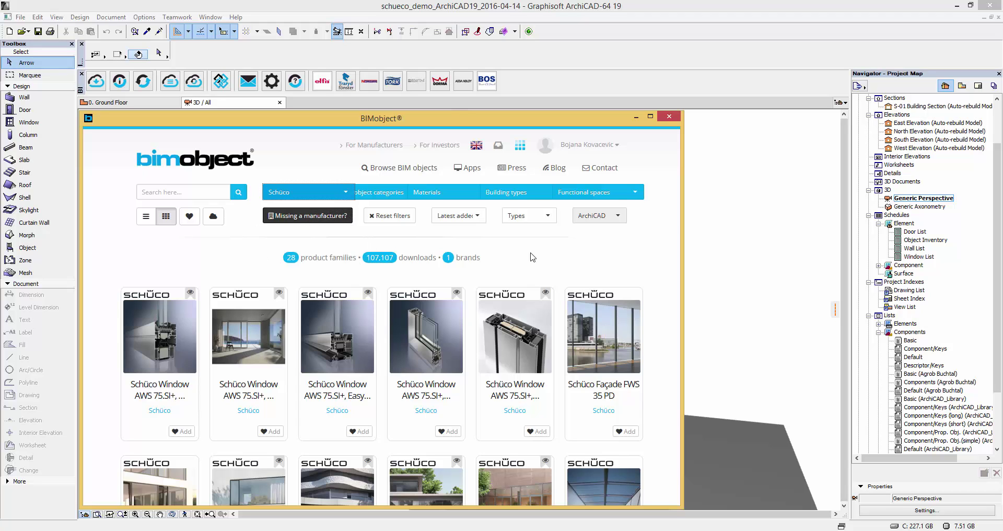
{"action": "scroll", "coordinate": [655, 269], "scroll_direction": "down", "scroll_amount": 4}
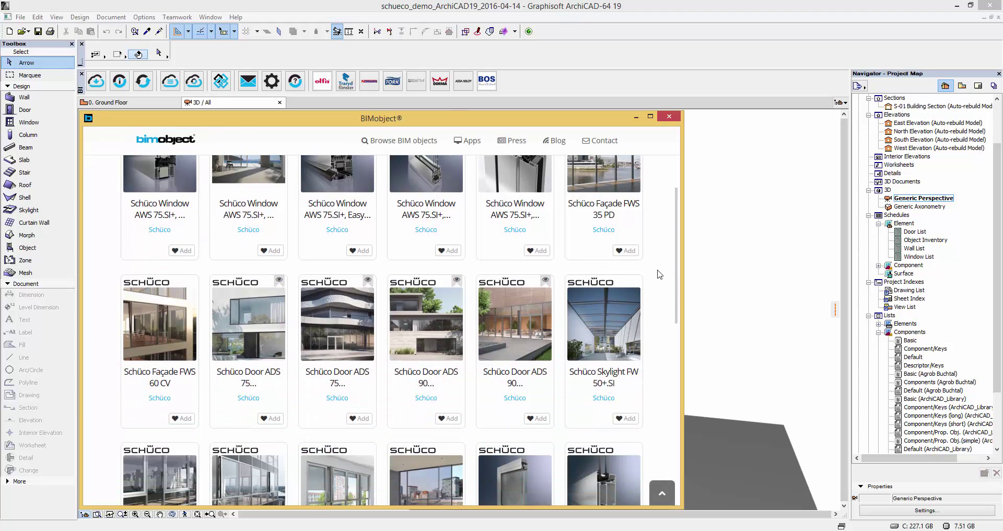
{"action": "scroll", "coordinate": [666, 275], "scroll_direction": "down", "scroll_amount": 3}
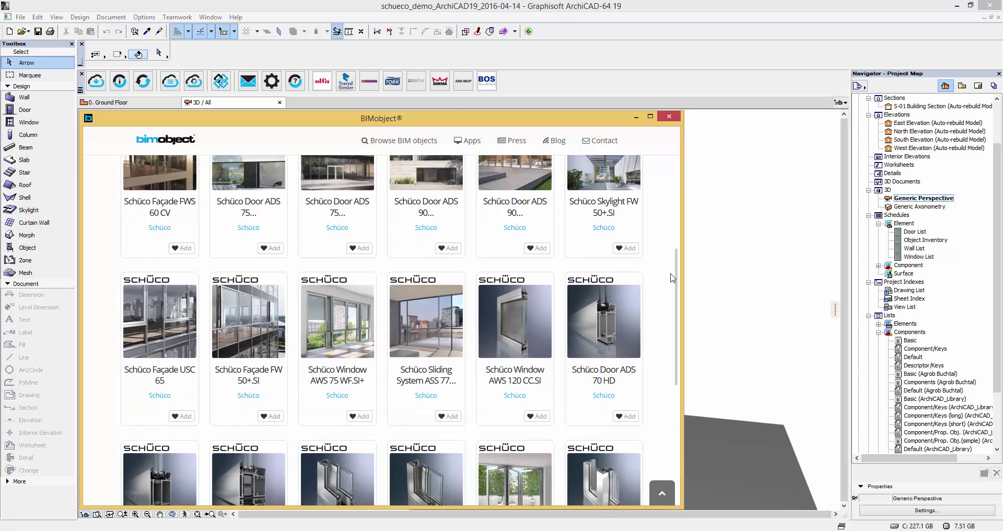
{"action": "scroll", "coordinate": [673, 278], "scroll_direction": "down", "scroll_amount": 1}
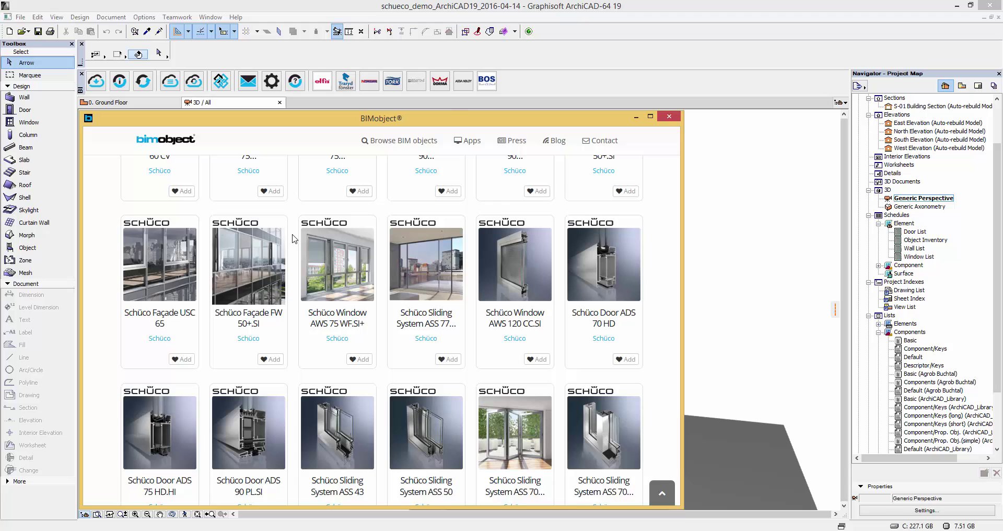
{"action": "scroll", "coordinate": [297, 233], "scroll_direction": "up", "scroll_amount": 1}
{"action": "scroll", "coordinate": [296, 229], "scroll_direction": "up", "scroll_amount": 5}
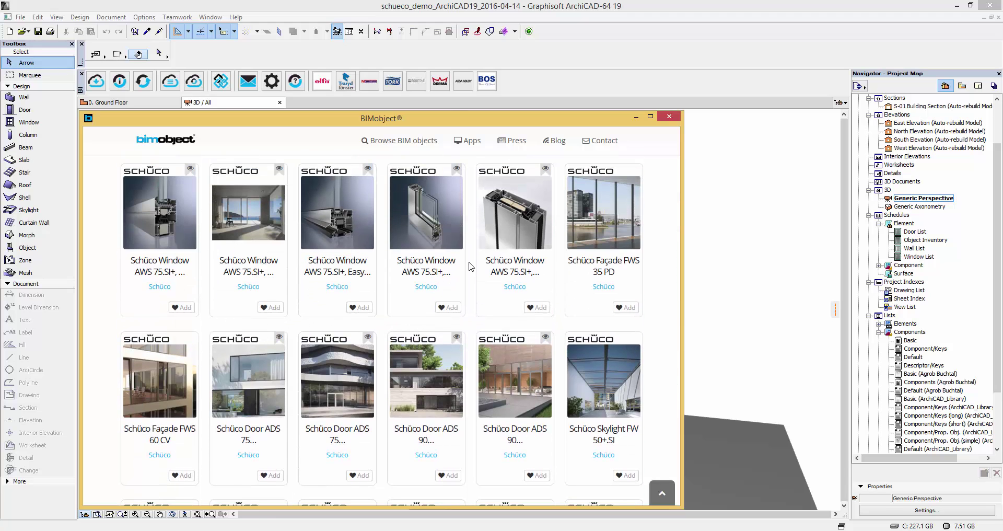
{"action": "scroll", "coordinate": [469, 266], "scroll_direction": "up", "scroll_amount": 3}
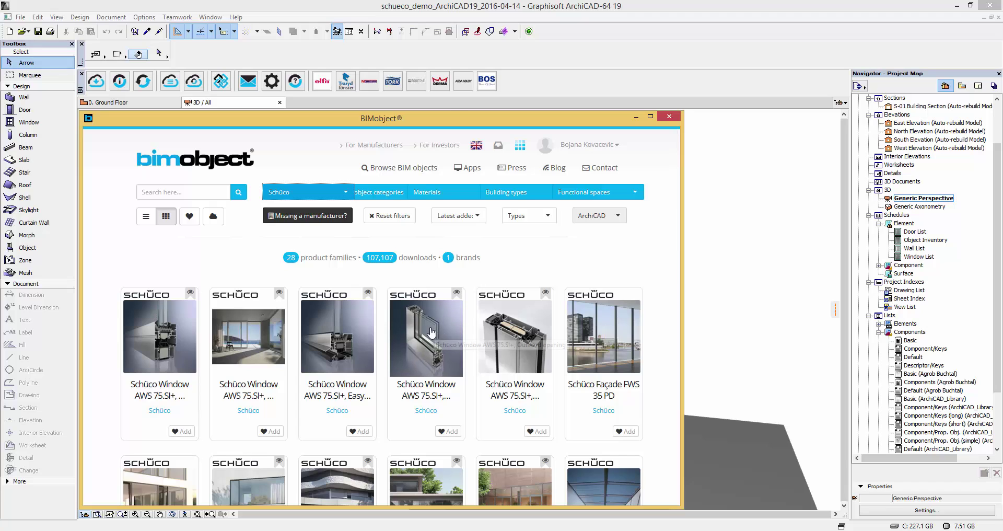
Step: Open the AWS 75.SI+ Outward opening card, view its elevation image and the manufacturer's web page
{"action": "left_click", "coordinate": [431, 332]}
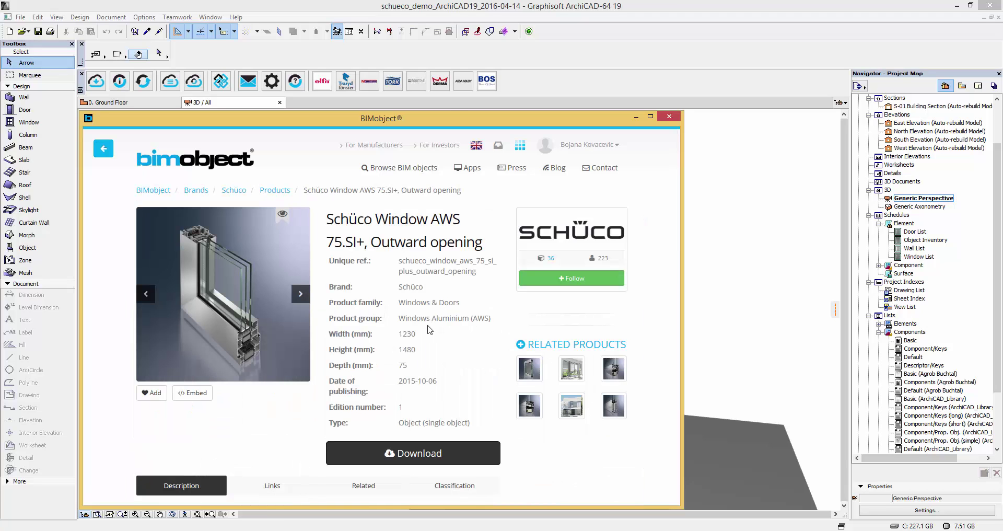
{"action": "left_click", "coordinate": [301, 297]}
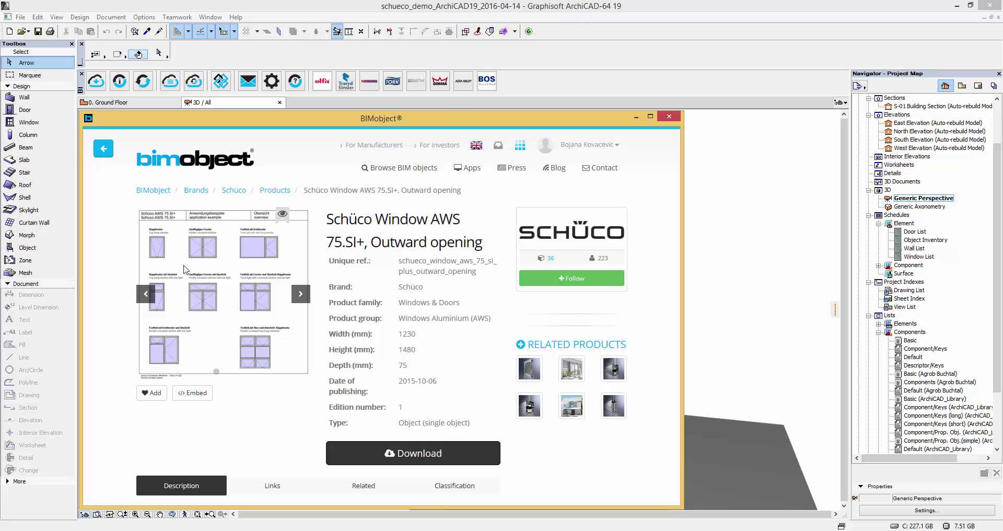
{"action": "scroll", "coordinate": [296, 356], "scroll_direction": "down", "scroll_amount": 3}
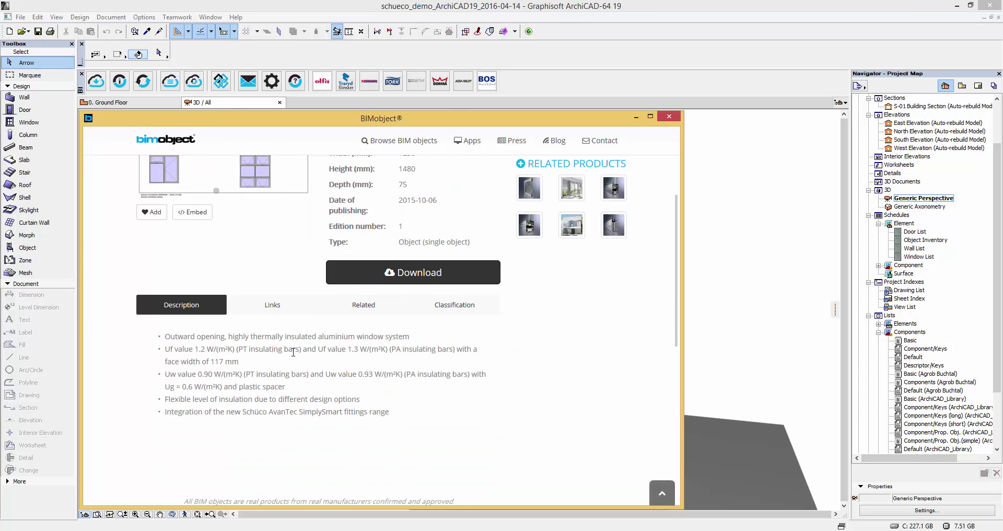
{"action": "left_click", "coordinate": [281, 311]}
{"action": "left_click", "coordinate": [288, 342]}
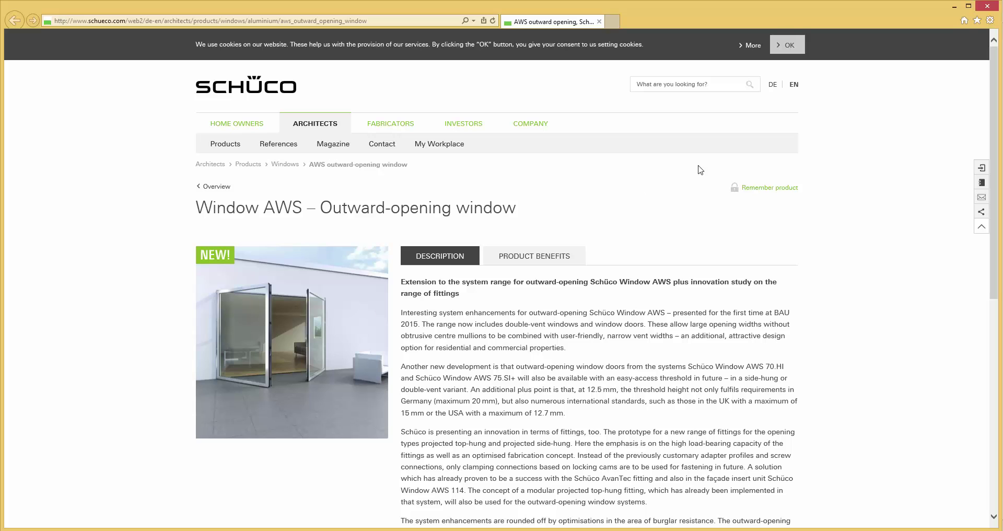
{"action": "left_click", "coordinate": [992, 9]}
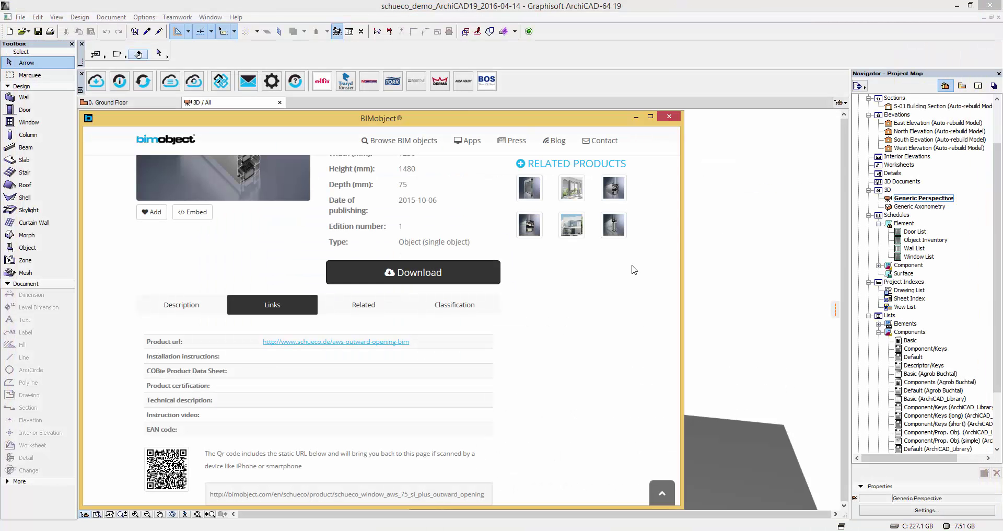
Step: Check material and classification details, then list the downloads and highlight the planning guide PDF
{"action": "left_click", "coordinate": [372, 307]}
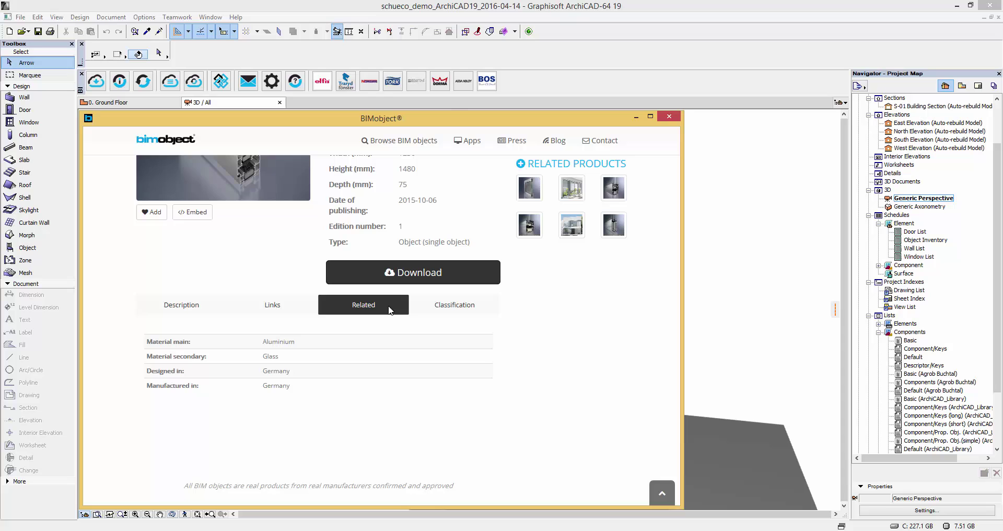
{"action": "left_click", "coordinate": [442, 310]}
{"action": "scroll", "coordinate": [493, 336], "scroll_direction": "up", "scroll_amount": 5}
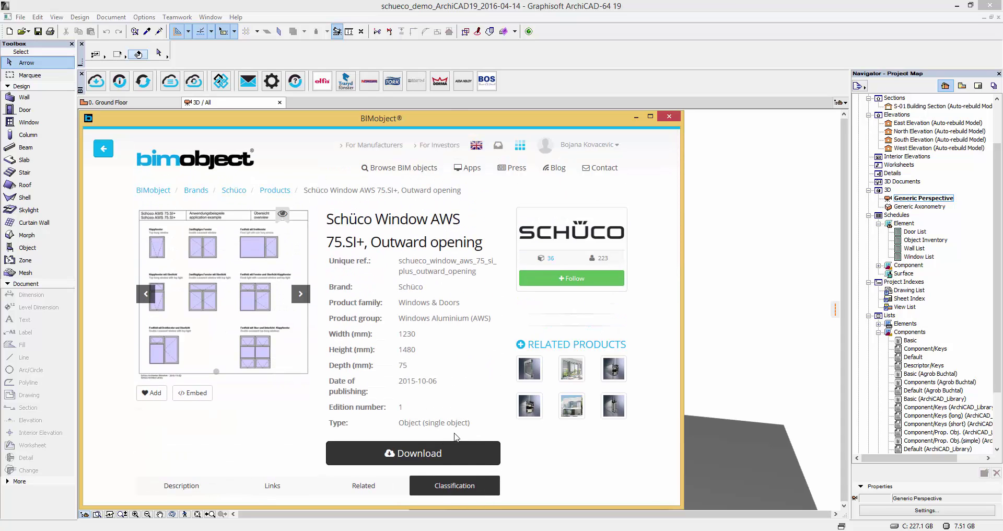
{"action": "left_click", "coordinate": [423, 452]}
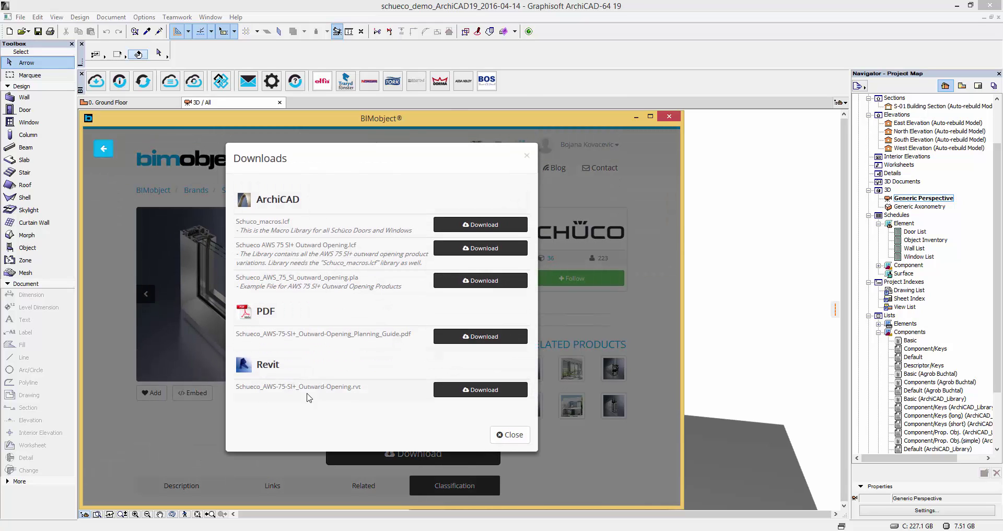
{"action": "left_click_drag", "start_coordinate": [418, 334], "coordinate": [236, 335]}
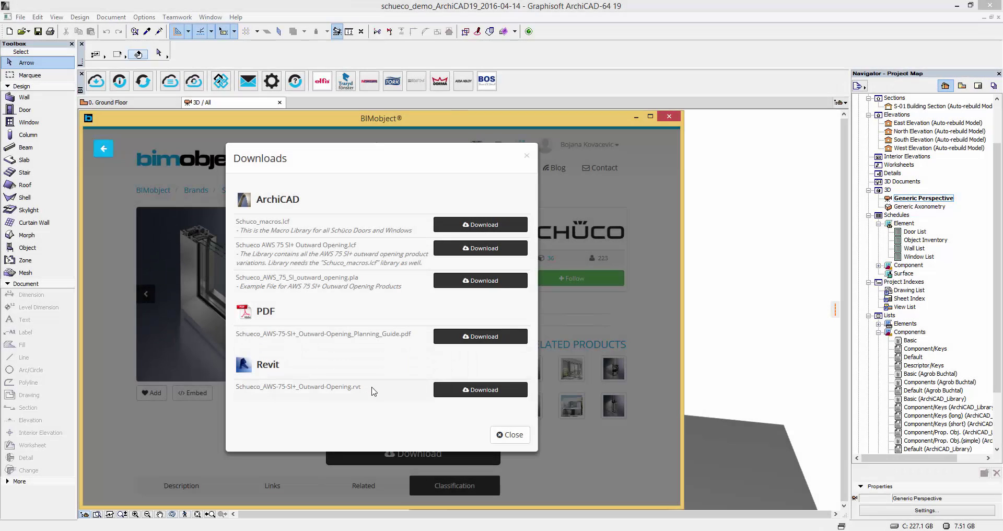
Step: Highlight the Revit model file name in the AWS 75.SI+ downloads list, then clear the highlight
{"action": "left_click_drag", "start_coordinate": [361, 387], "coordinate": [242, 392]}
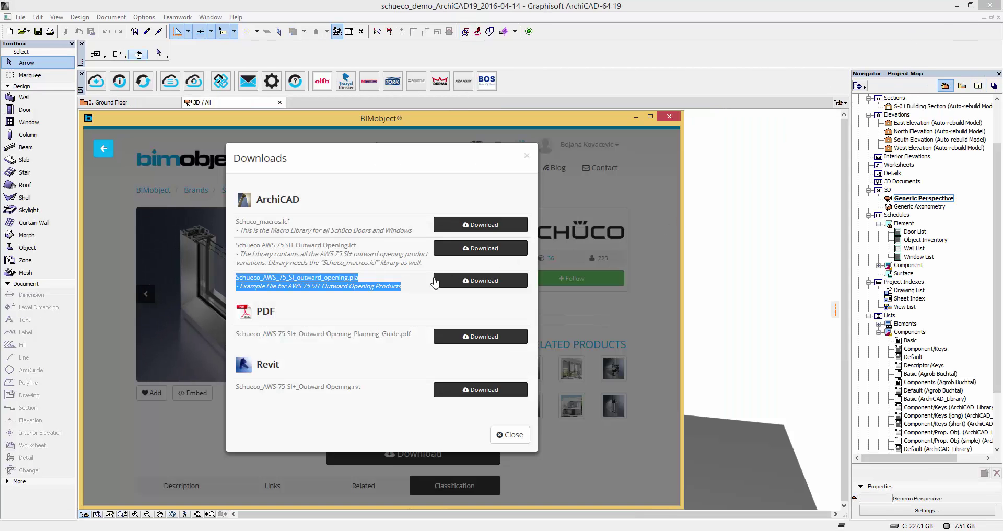
{"action": "left_click", "coordinate": [418, 285]}
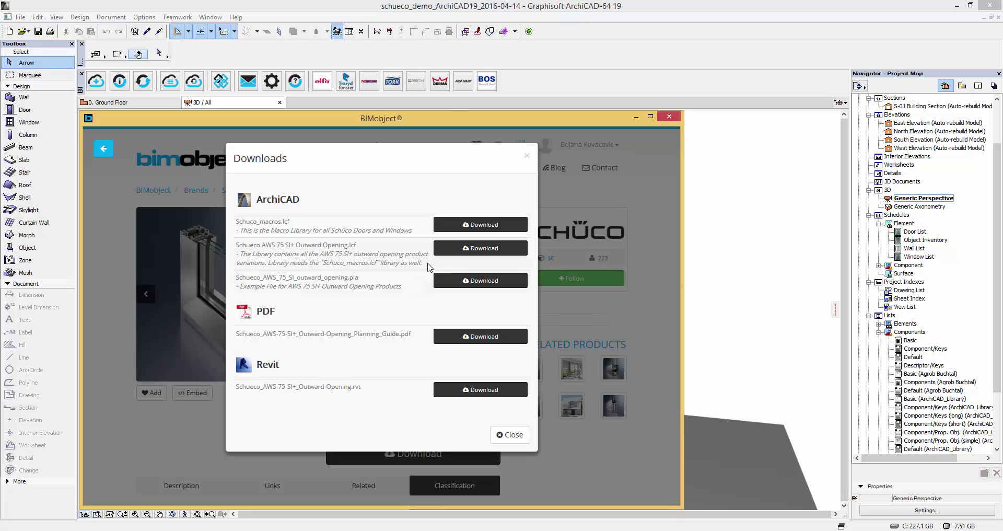
Step: Review the AWS 75 SI+ and Schuco_macros.lcf entries, then close the downloads list and BIMobject window
{"action": "left_click_drag", "start_coordinate": [427, 267], "coordinate": [236, 243]}
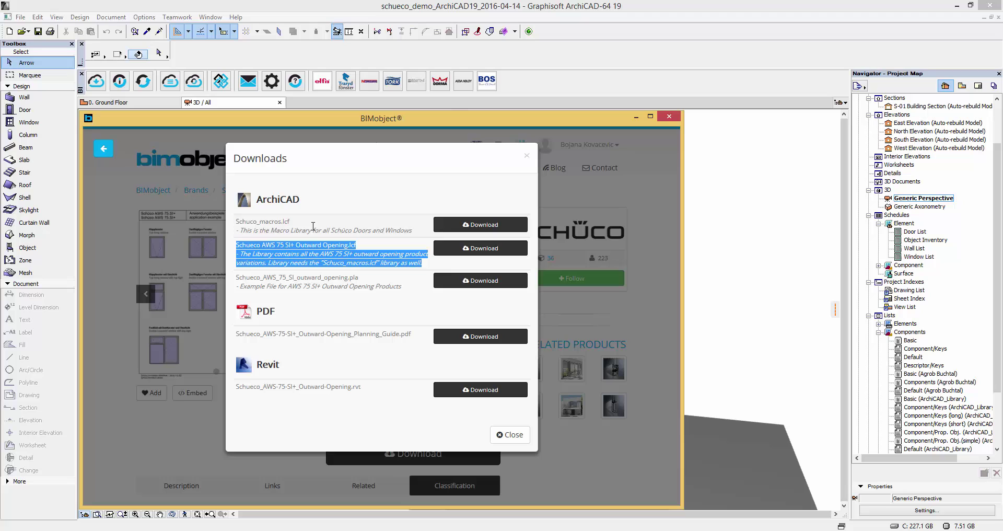
{"action": "left_click_drag", "start_coordinate": [237, 221], "coordinate": [412, 239]}
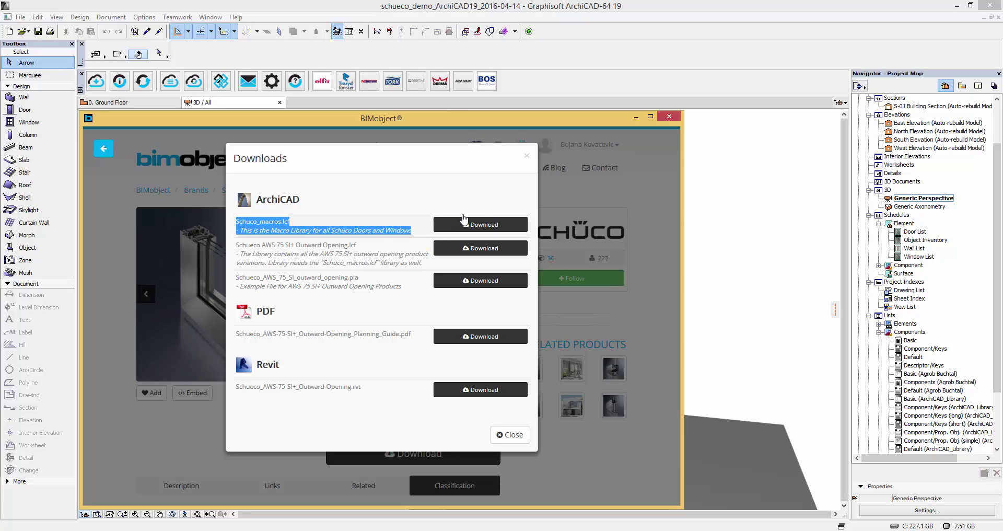
{"action": "left_click", "coordinate": [526, 156]}
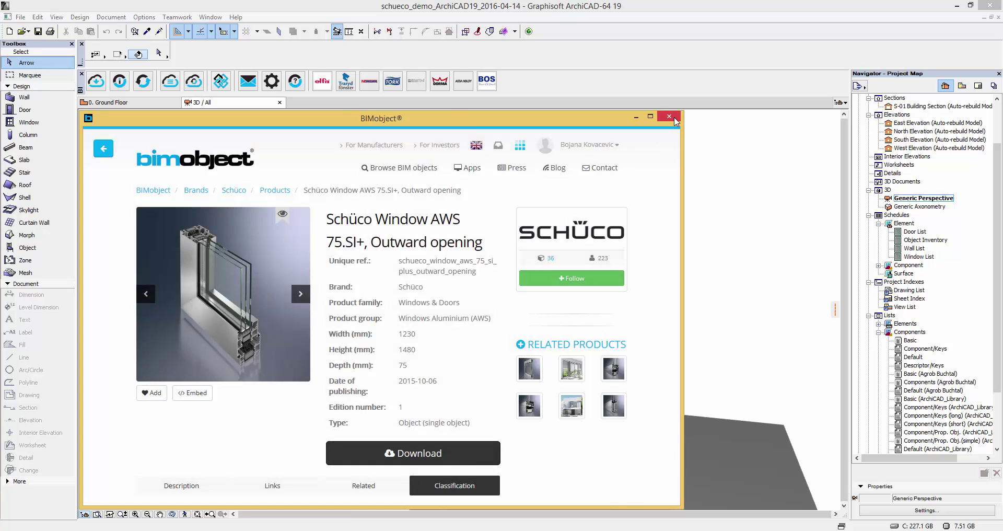
{"action": "left_click", "coordinate": [674, 120]}
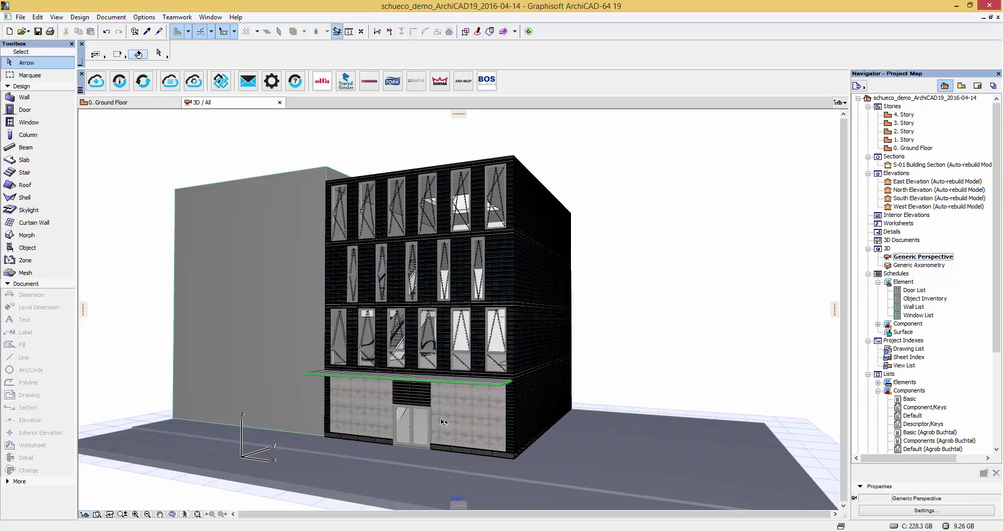
Step: Zoom in on the façade and open Window Selection Settings from the Window tool
{"action": "scroll", "coordinate": [443, 421], "scroll_direction": "up", "scroll_amount": 5}
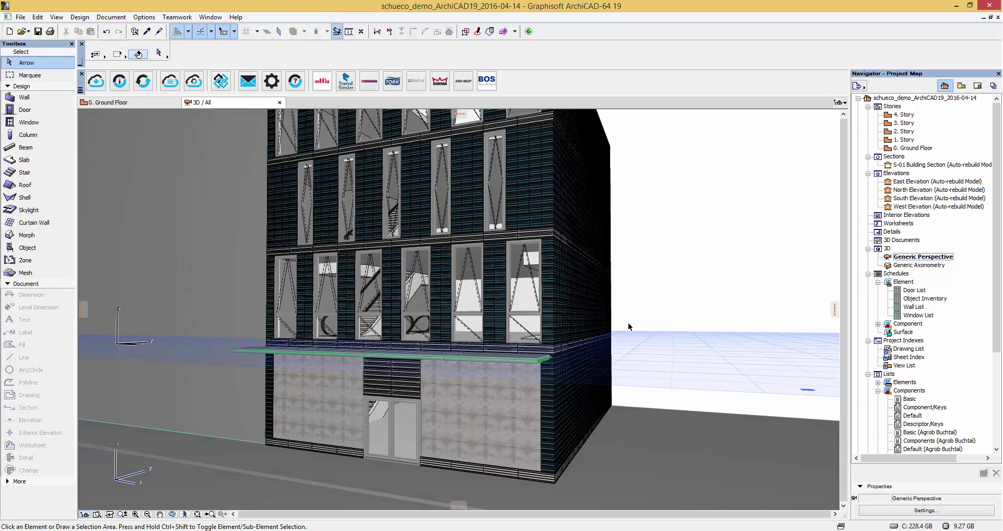
{"action": "double_click", "coordinate": [29, 122]}
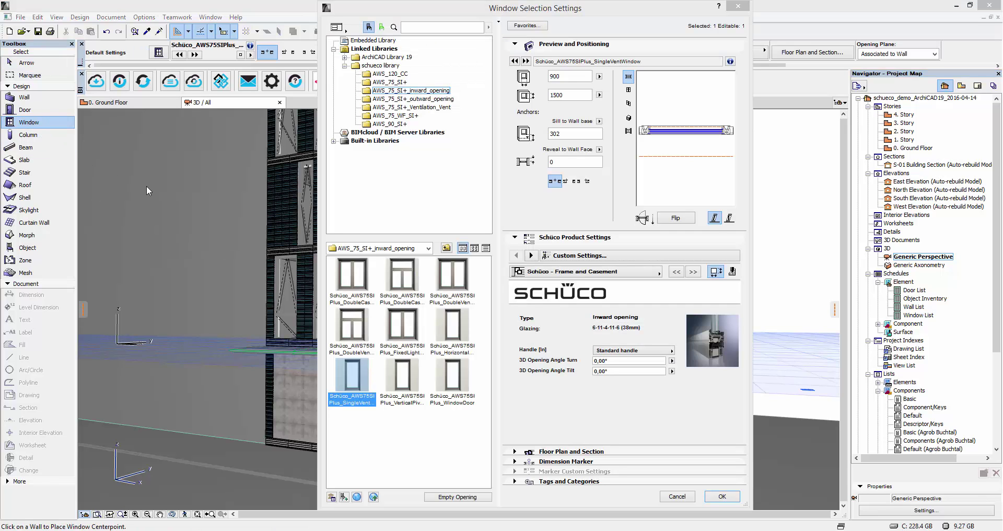
Step: Choose a Schüco AWS_75_SI+ outward-opening window type and keep its Standard handle
{"action": "left_click", "coordinate": [381, 65]}
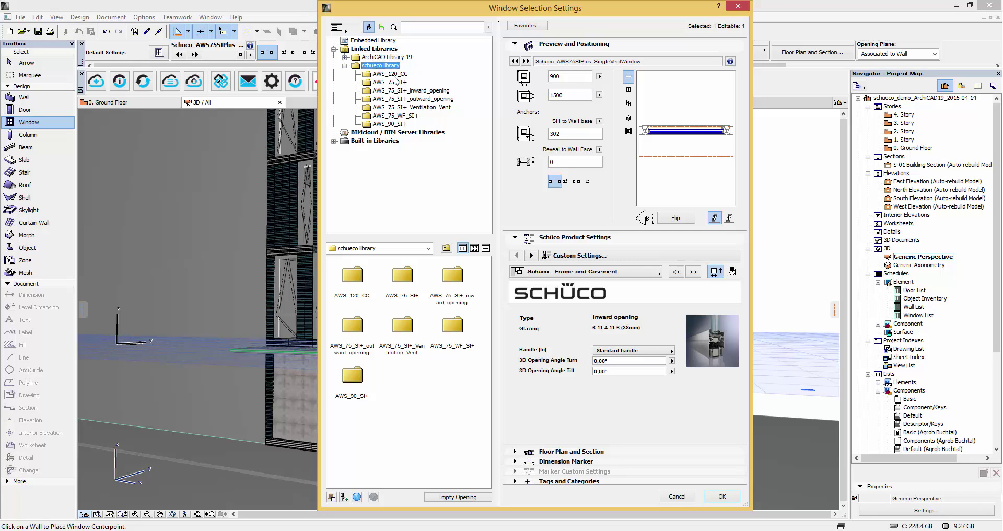
{"action": "left_click", "coordinate": [388, 99]}
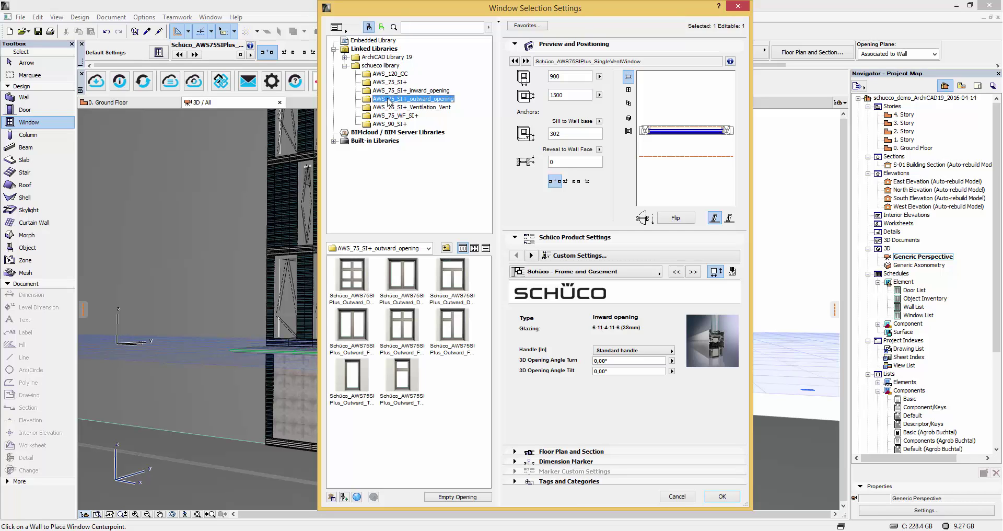
{"action": "left_click", "coordinate": [458, 319]}
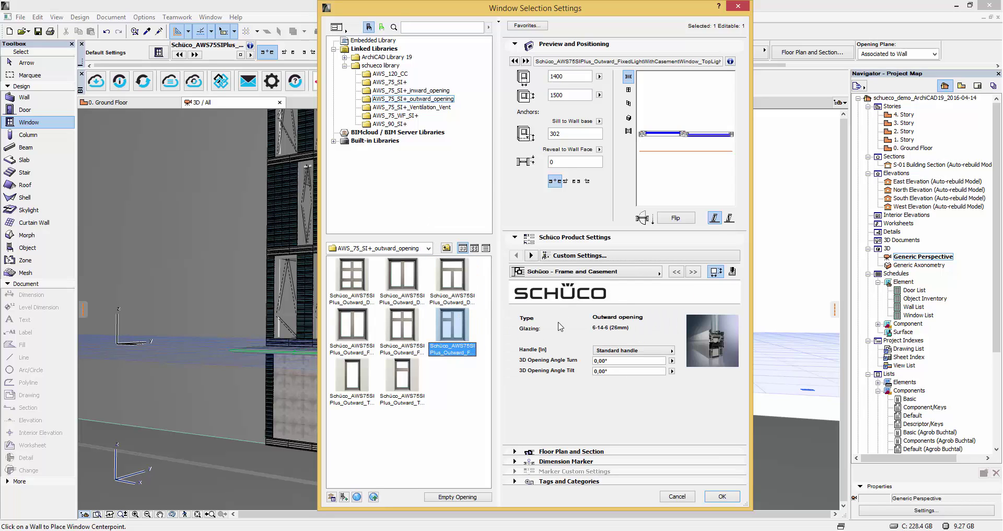
{"action": "left_click", "coordinate": [626, 354]}
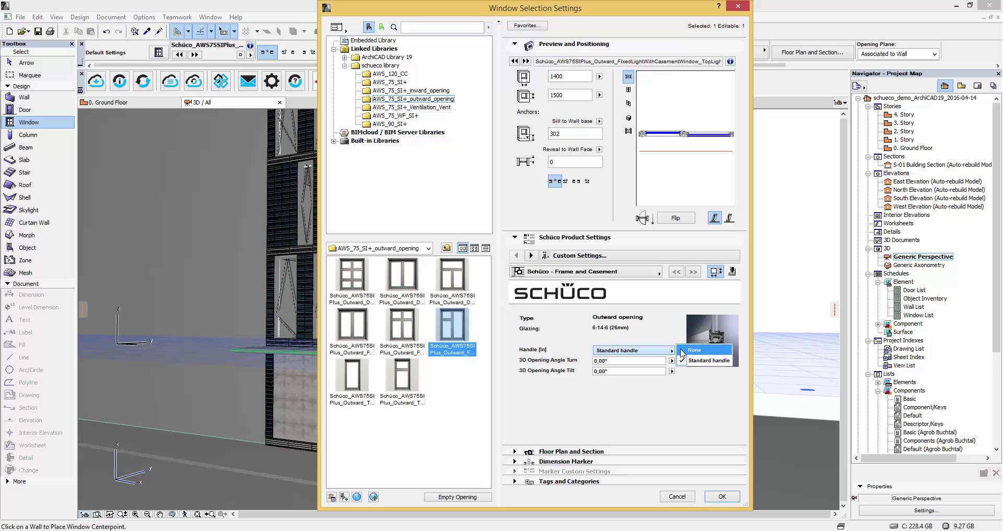
{"action": "left_click", "coordinate": [644, 394]}
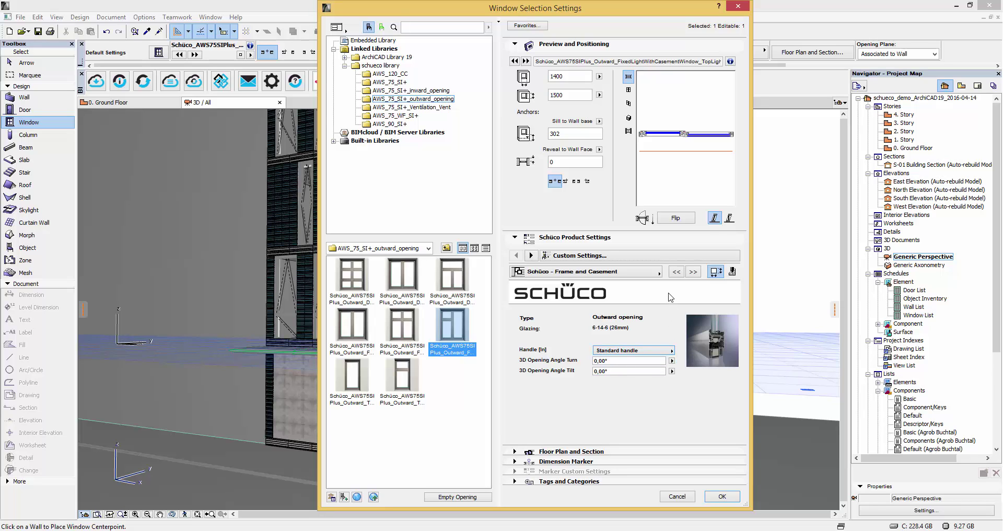
Step: Page through Product Description, Reveal, Wall Closure, Wall Inset and Listing pages to BIM Information
{"action": "left_click", "coordinate": [692, 272]}
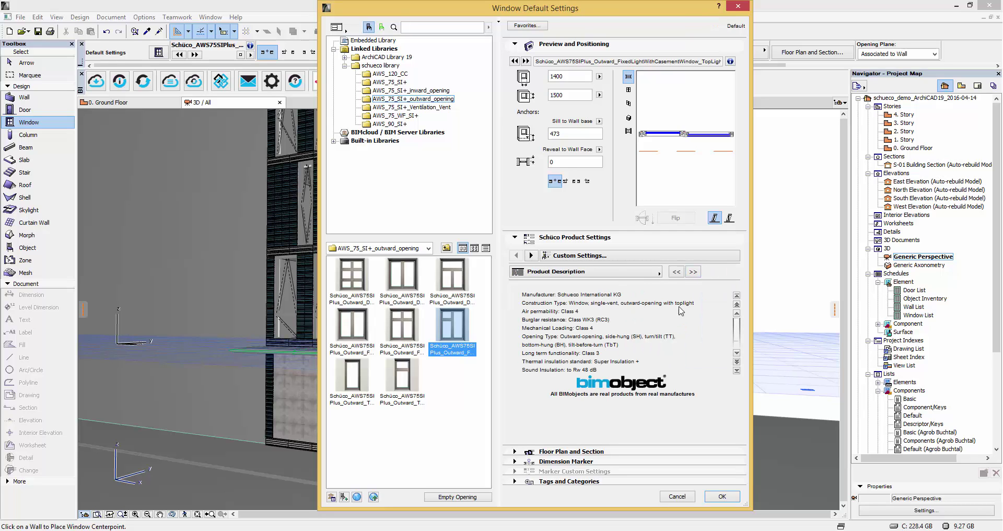
{"action": "left_click", "coordinate": [692, 273]}
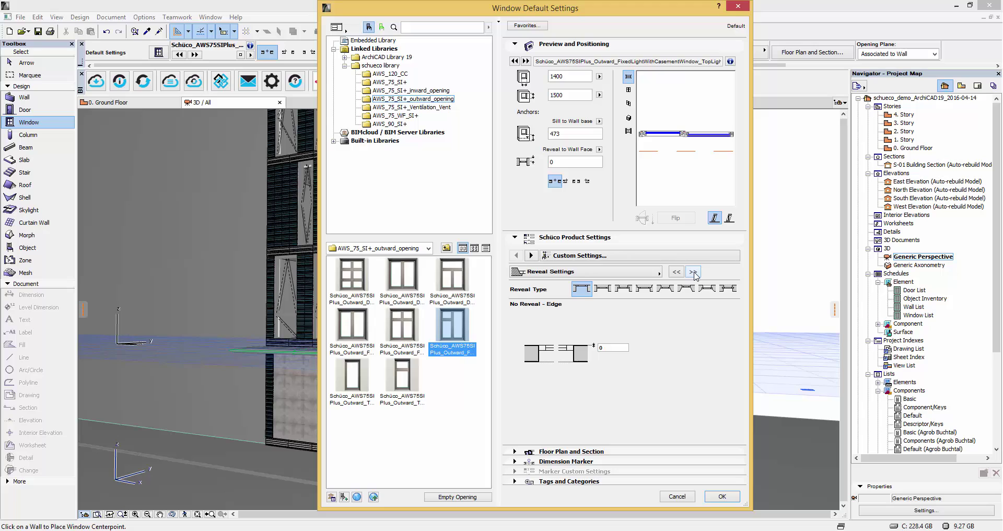
{"action": "left_click", "coordinate": [693, 272]}
{"action": "left_click", "coordinate": [693, 272]}
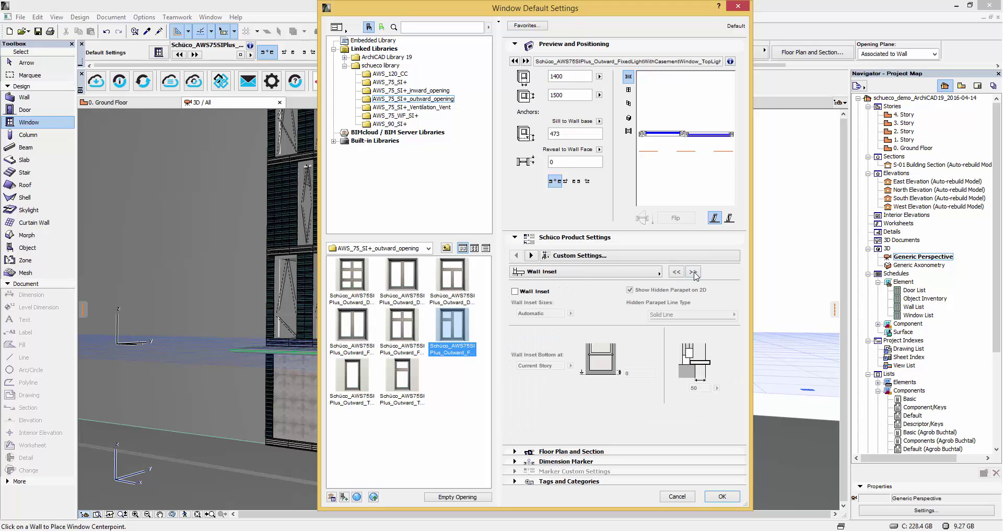
{"action": "left_click", "coordinate": [692, 272]}
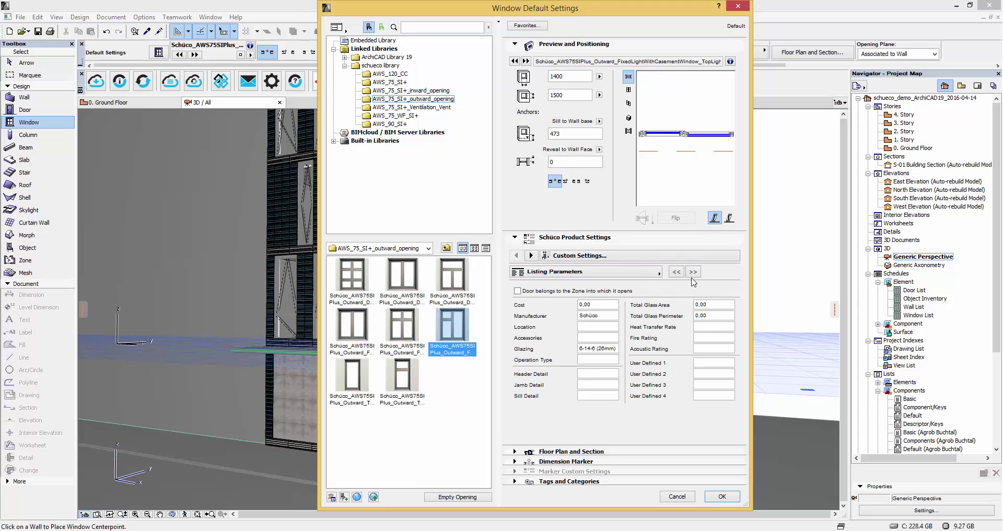
{"action": "left_click", "coordinate": [693, 272]}
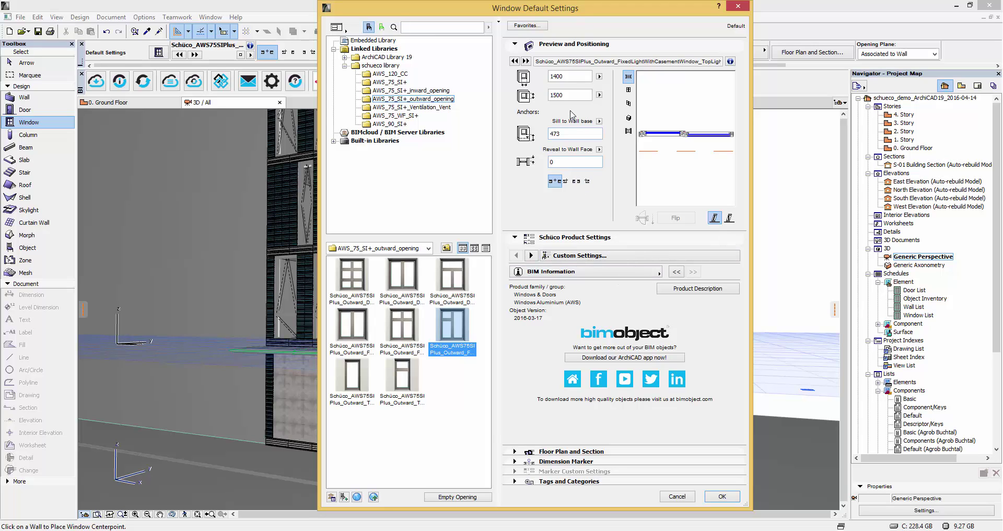
{"action": "left_click_drag", "start_coordinate": [563, 73], "coordinate": [540, 78]}
Step: Check the width and height ranges, set Reveal to Wall Face to -50, and confirm
{"action": "left_click", "coordinate": [599, 77]}
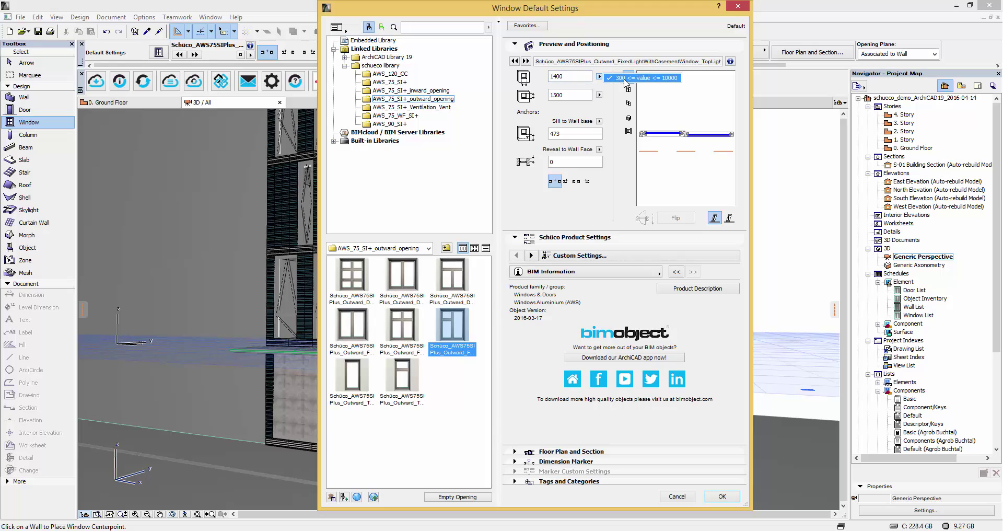
{"action": "left_click", "coordinate": [599, 95]}
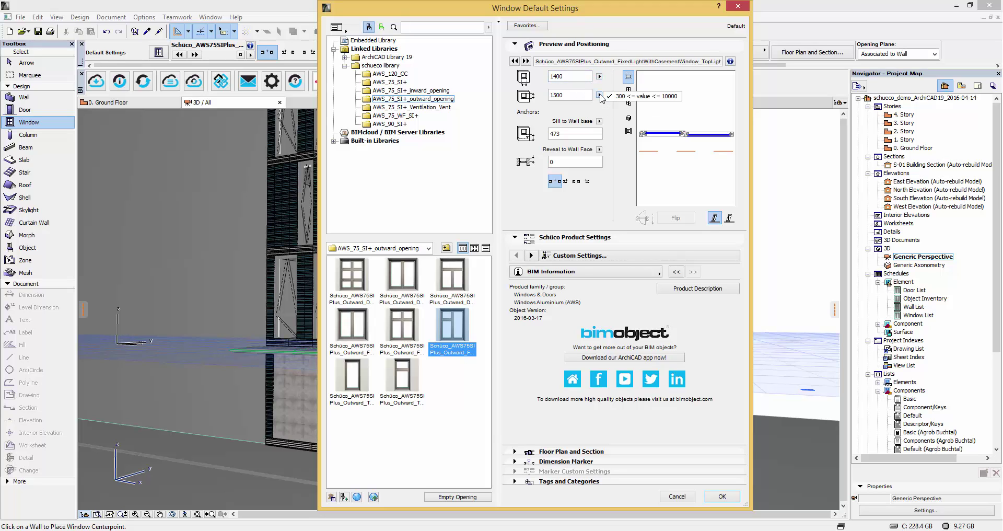
{"action": "double_click", "coordinate": [559, 161]}
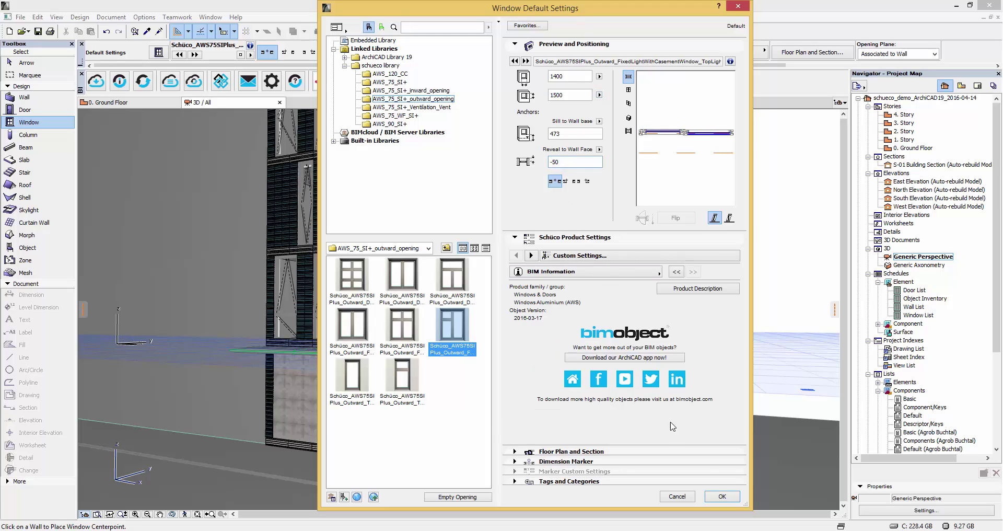
{"action": "left_click", "coordinate": [721, 496]}
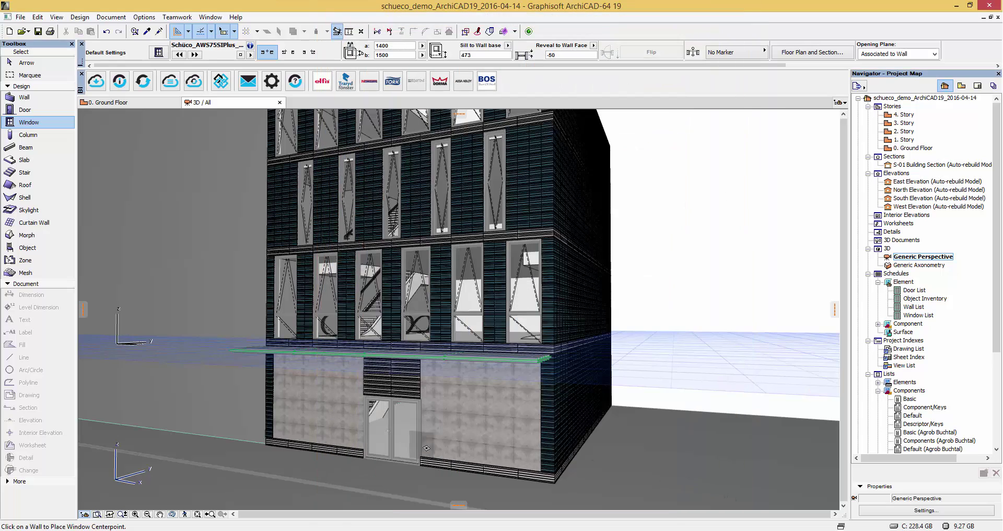
{"action": "scroll", "coordinate": [453, 452], "scroll_direction": "up", "scroll_amount": 3}
{"action": "scroll", "coordinate": [452, 453], "scroll_direction": "up", "scroll_amount": 8}
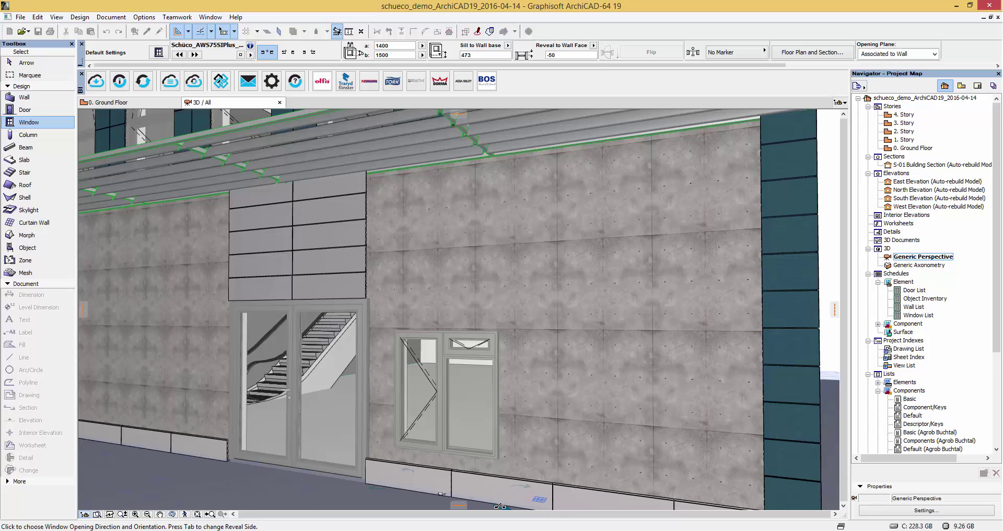
Step: Stretch the ground-floor window to 1775 wide and 1670 high with a 302 sill
{"action": "left_click", "coordinate": [445, 449], "text": "shift"}
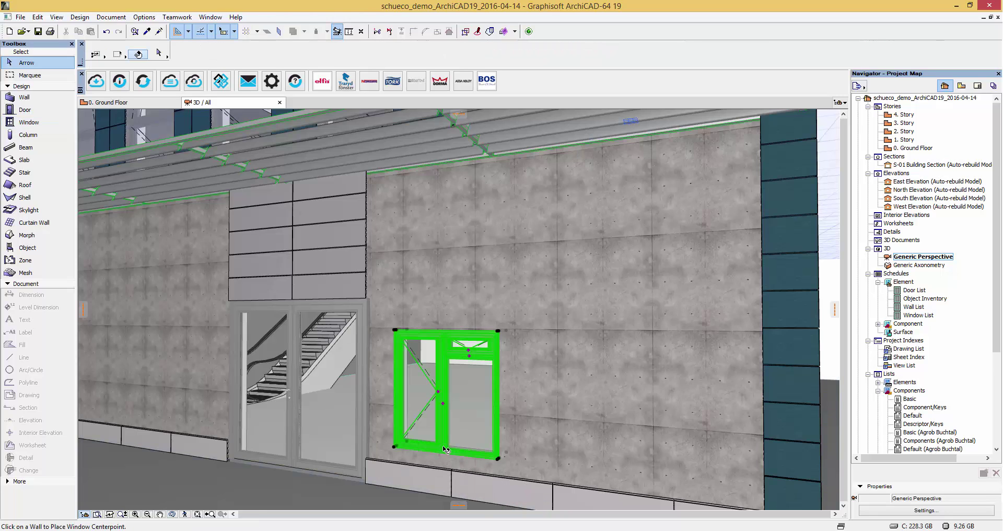
{"action": "left_click", "coordinate": [394, 447]}
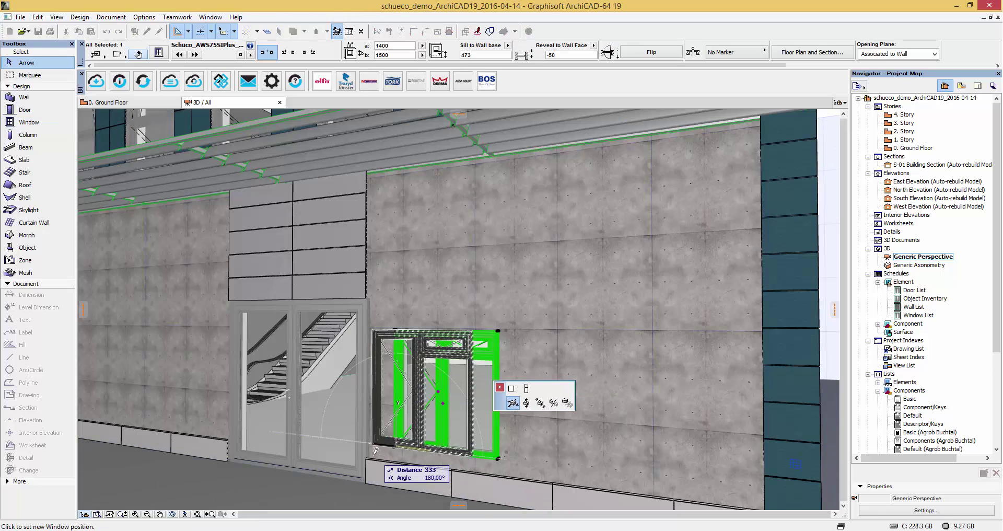
{"action": "left_click", "coordinate": [512, 388]}
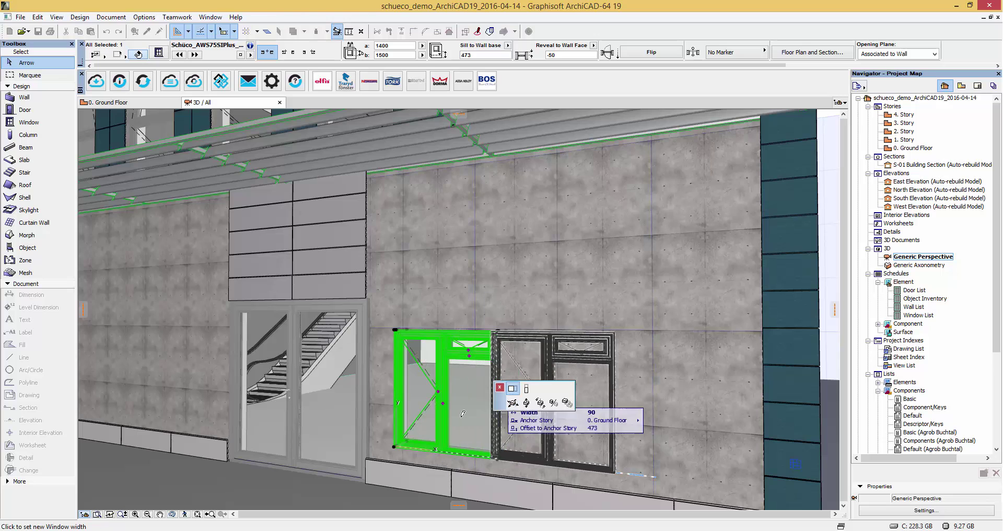
{"action": "left_click", "coordinate": [372, 446]}
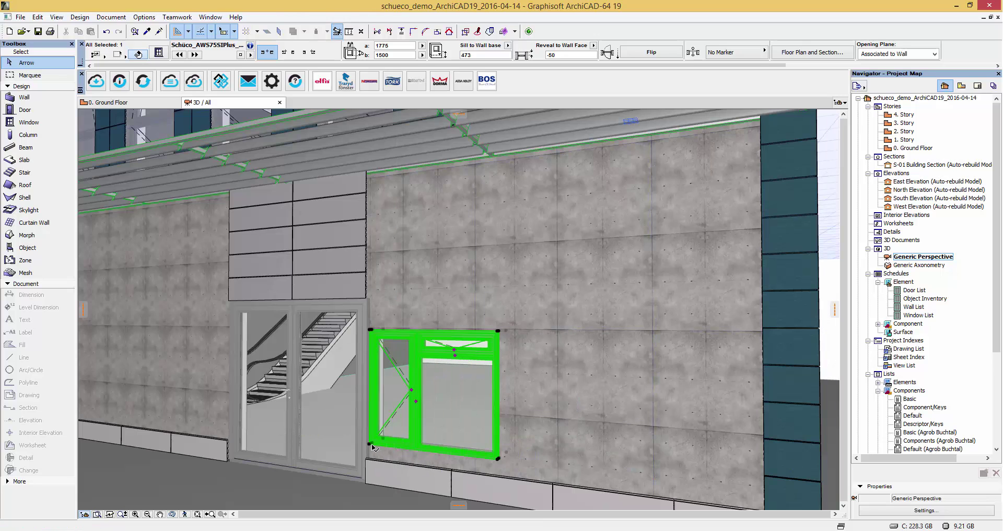
{"action": "left_click", "coordinate": [372, 446]}
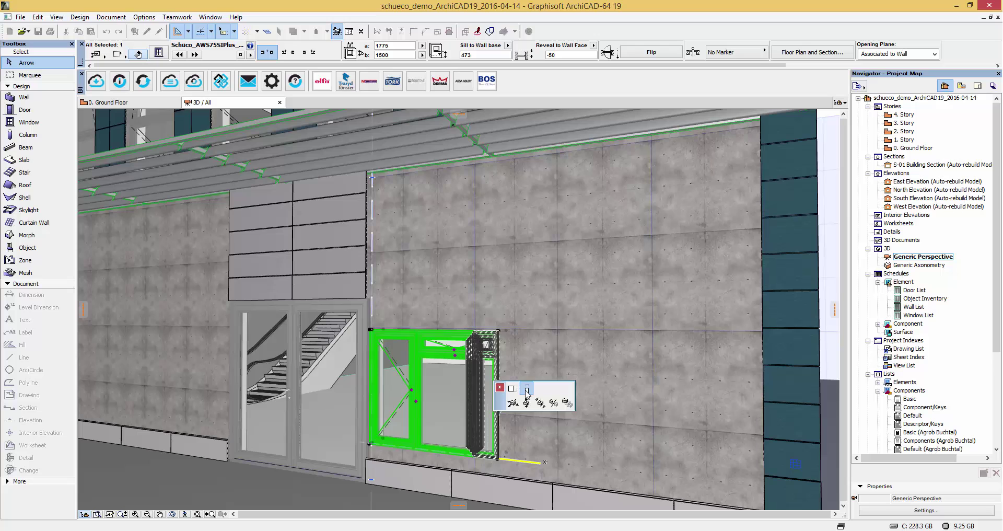
{"action": "left_click", "coordinate": [526, 390]}
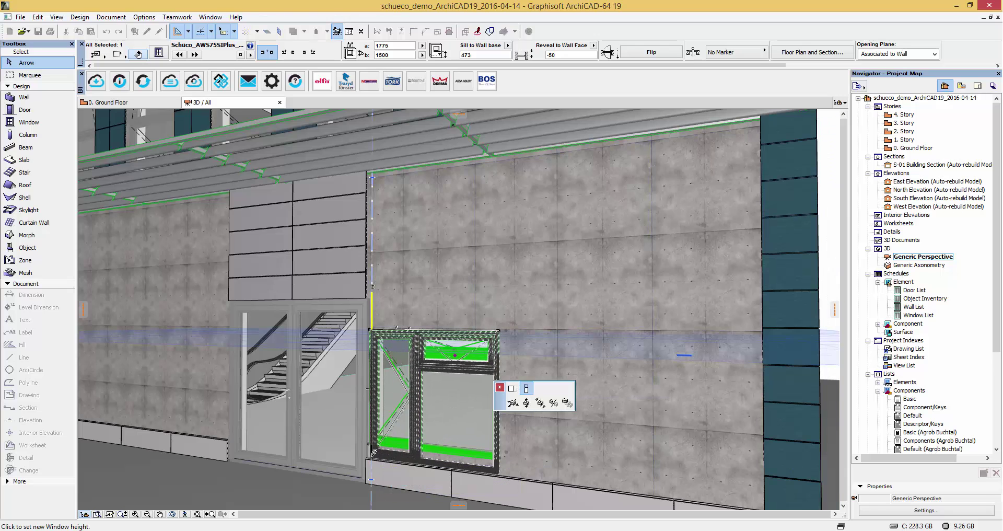
{"action": "left_click", "coordinate": [374, 453]}
Step: Stretch the window further to 3777 high and 2428 wide
{"action": "left_click", "coordinate": [497, 469]}
{"action": "left_click", "coordinate": [527, 389]}
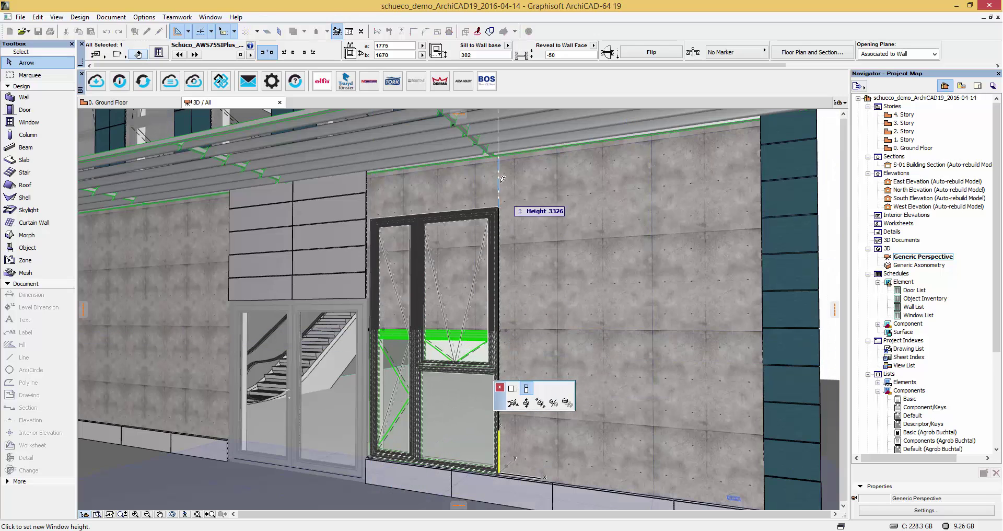
{"action": "left_click", "coordinate": [498, 158]}
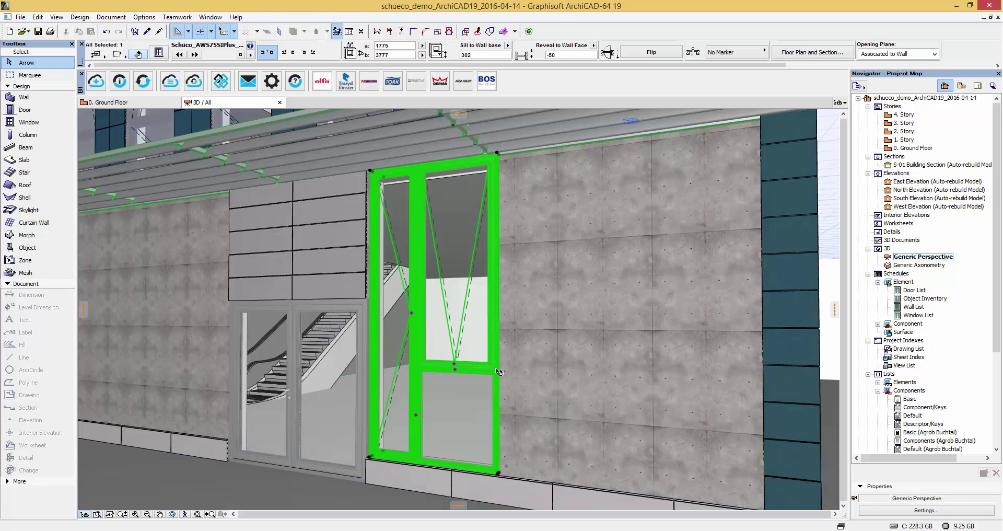
{"action": "scroll", "coordinate": [497, 371], "scroll_direction": "down", "scroll_amount": 10}
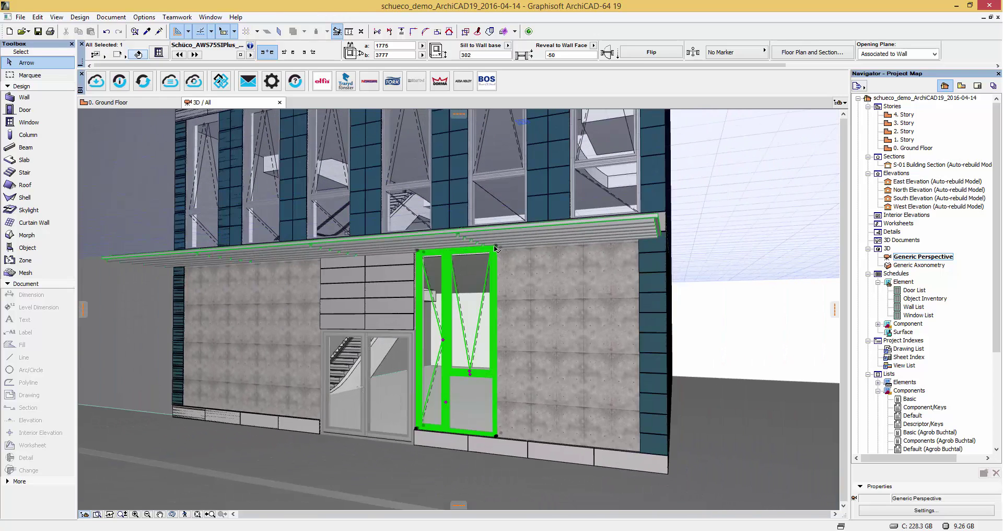
{"action": "left_click", "coordinate": [498, 249]}
{"action": "left_click", "coordinate": [512, 388]}
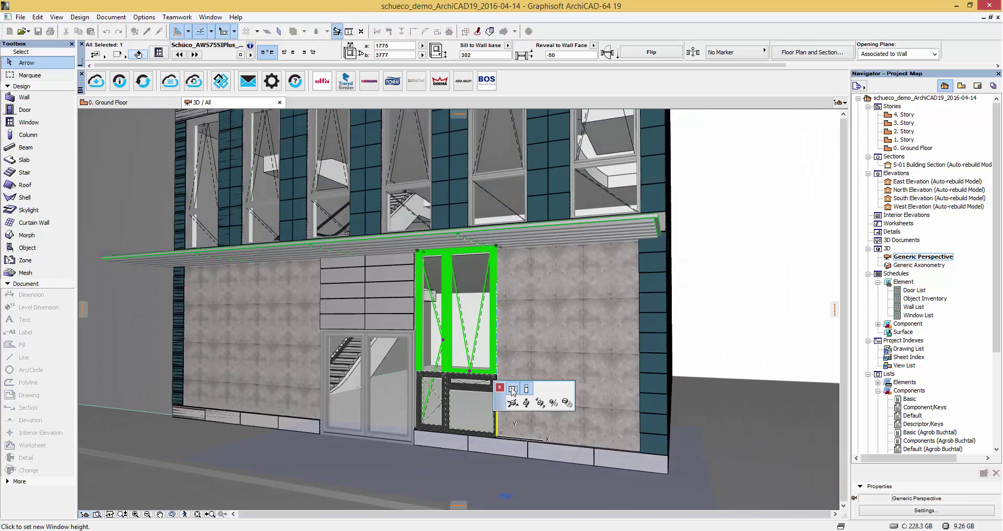
{"action": "left_click", "coordinate": [528, 217]}
Step: Raise the window's horizontal divider to 2276 and move its vertical post right to 1196
{"action": "scroll", "coordinate": [500, 381], "scroll_direction": "down", "scroll_amount": 2}
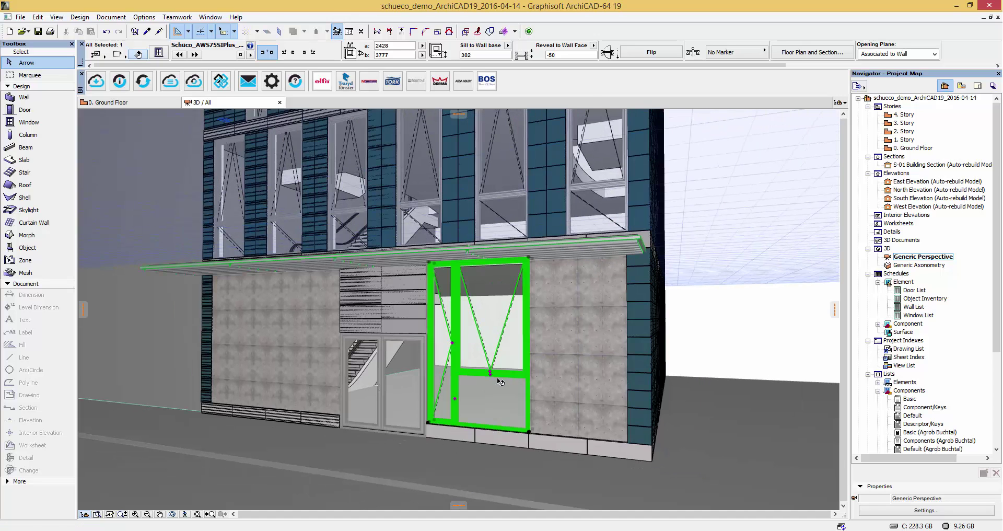
{"action": "left_click", "coordinate": [491, 374]}
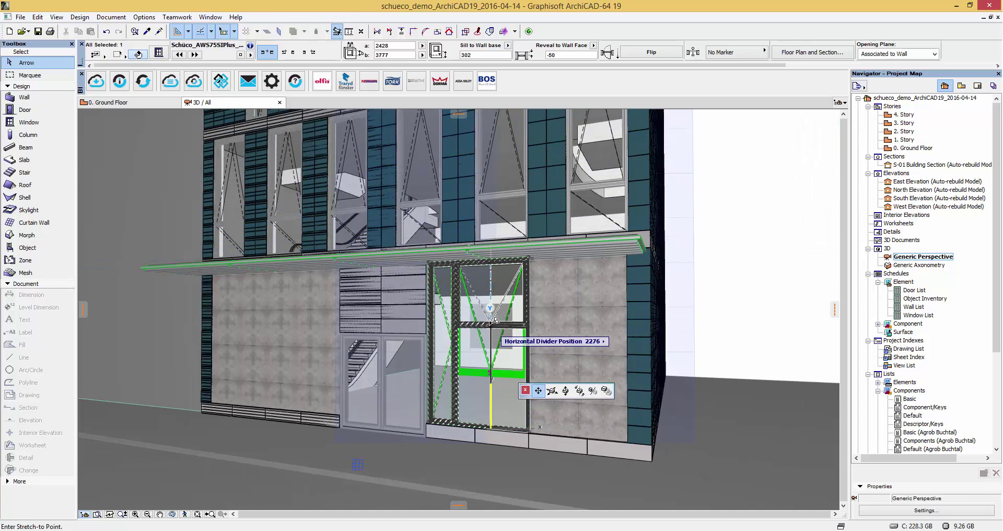
{"action": "left_click", "coordinate": [430, 337]}
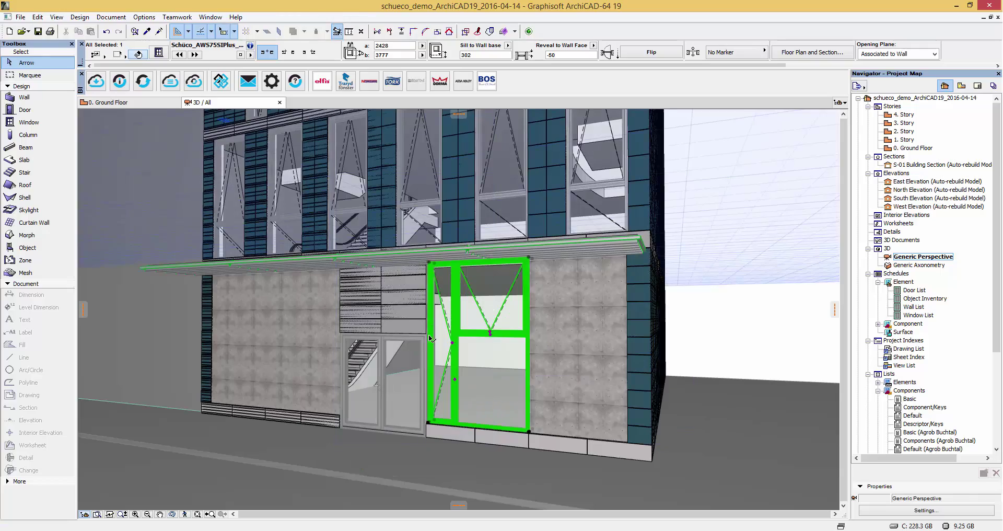
{"action": "left_click", "coordinate": [454, 382]}
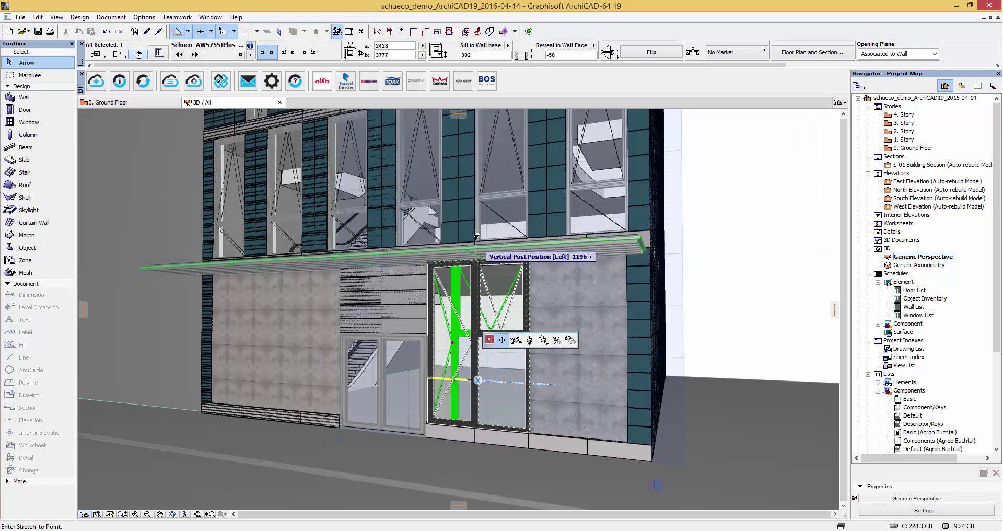
{"action": "left_click", "coordinate": [474, 418]}
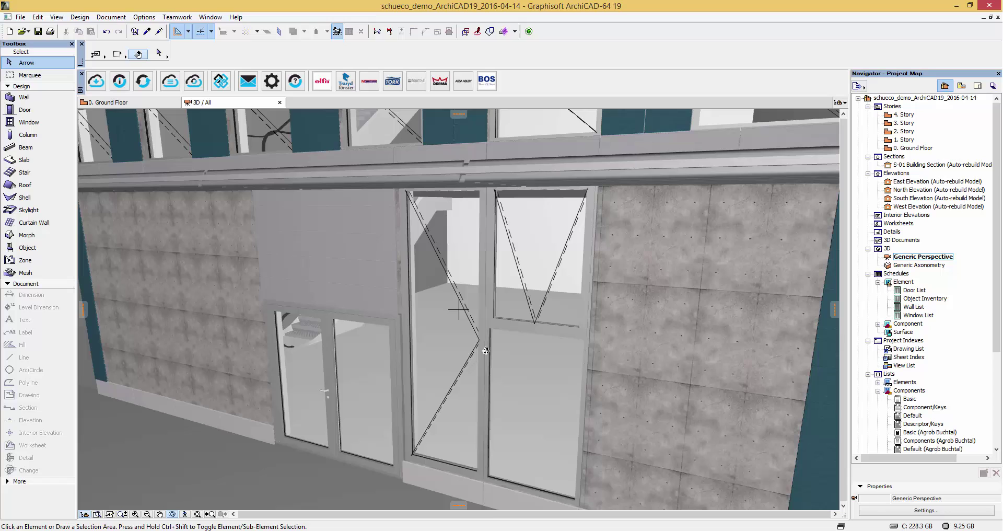
Step: Give the Schüco unit's top casement a 30° 3D opening angle and view it frontally
{"action": "left_click", "coordinate": [486, 375]}
{"action": "left_click", "coordinate": [481, 340]}
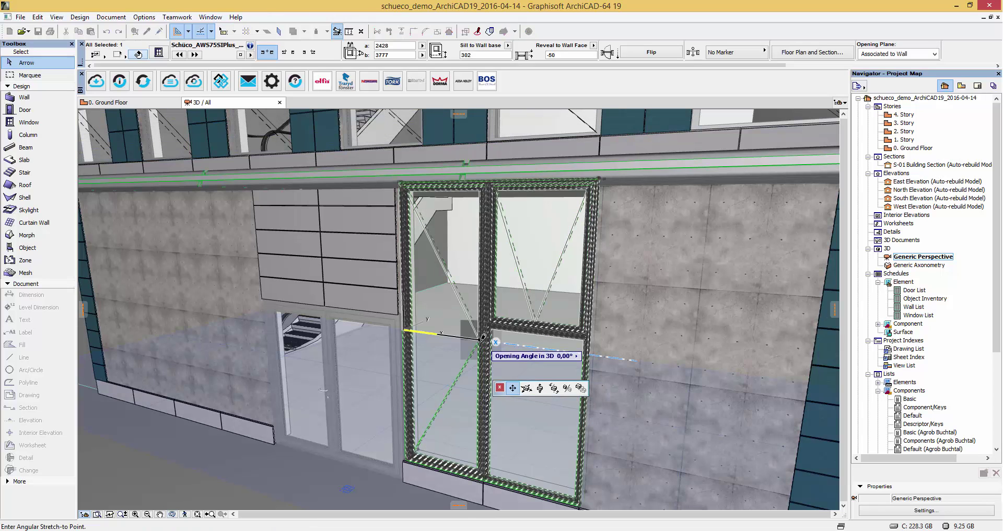
{"action": "key", "text": "Tab"}
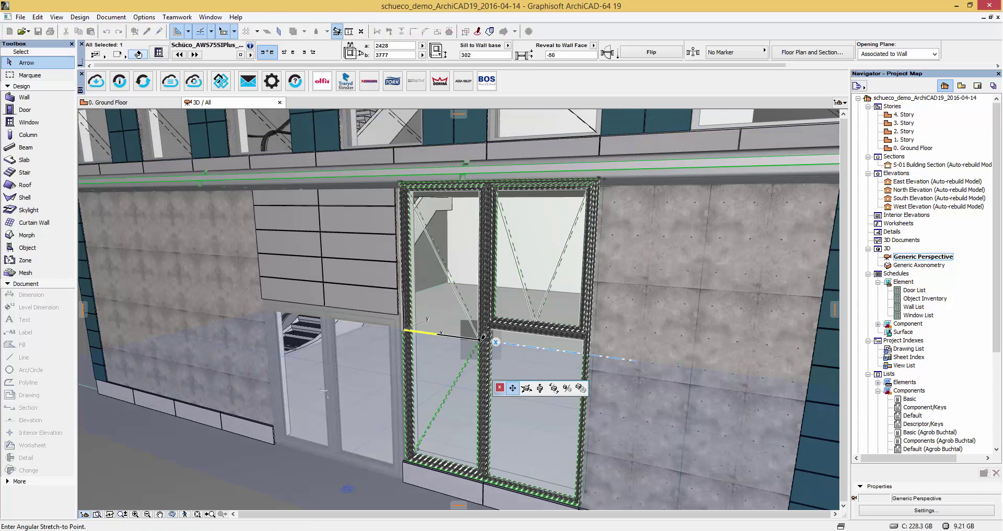
{"action": "key", "text": "Return"}
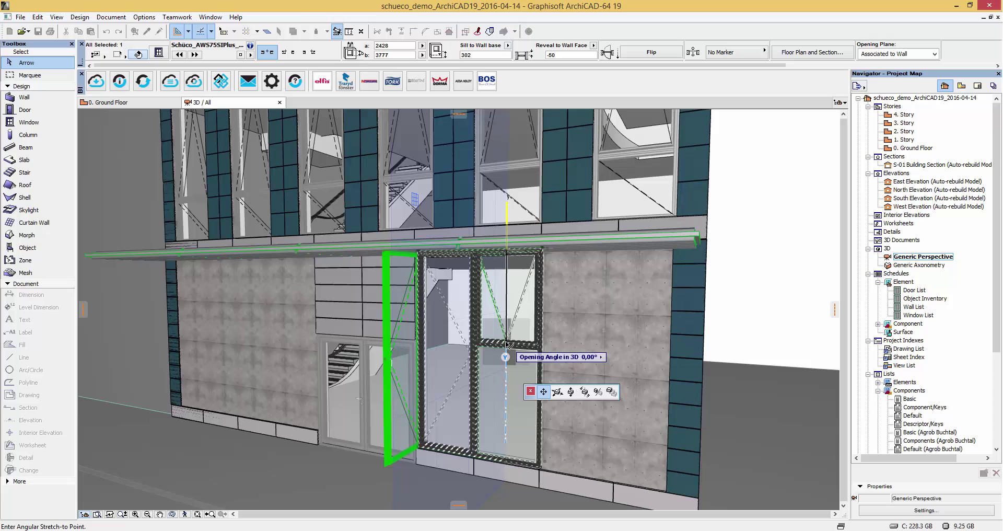
{"action": "type", "text": "30"}
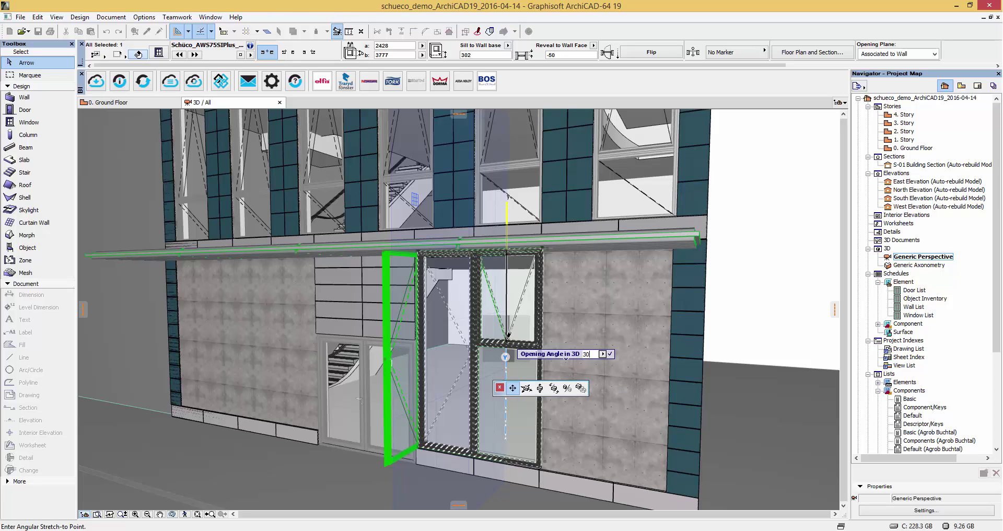
{"action": "key", "text": "Return"}
{"action": "scroll", "coordinate": [516, 358], "scroll_direction": "down", "scroll_amount": 2}
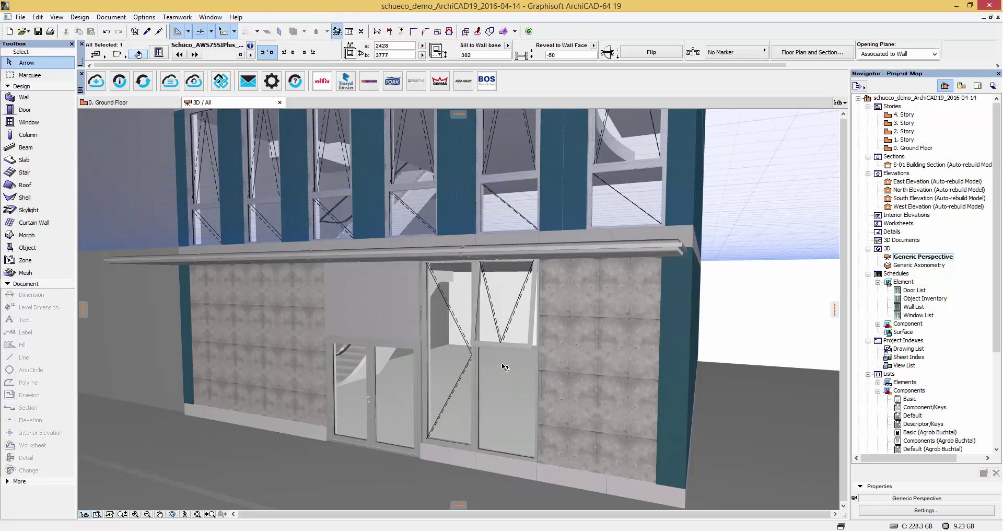
{"action": "mouse_move", "coordinate": [537, 359]}
{"action": "middle_mouse_down", "text": "shift"}
{"action": "mouse_move", "coordinate": [506, 363]}
{"action": "mouse_move", "coordinate": [499, 352]}
{"action": "mouse_move", "coordinate": [547, 368]}
{"action": "middle_mouse_up", "text": "shift"}
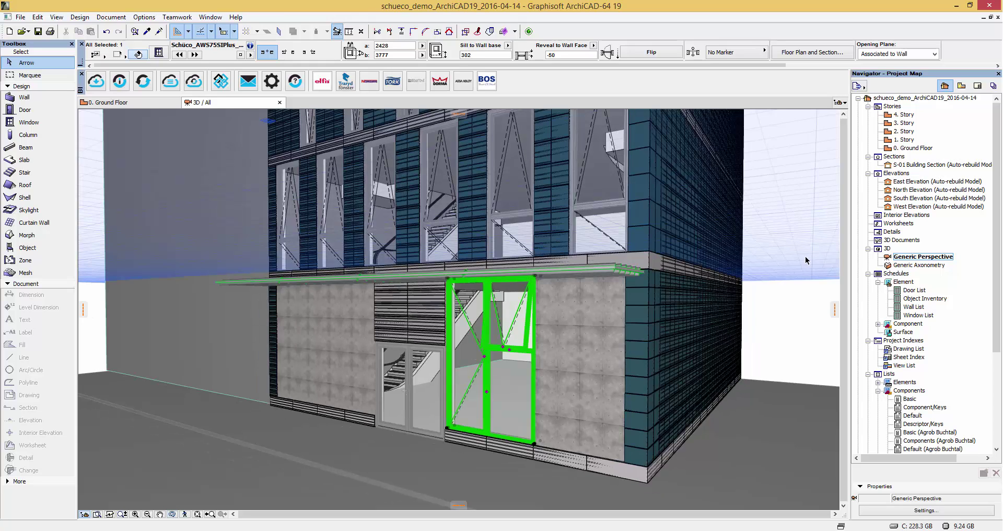
Step: Go to the Ground Floor plan, zoom in on the Schüco window and enter 1:50 as the plan scale
{"action": "double_click", "coordinate": [913, 148]}
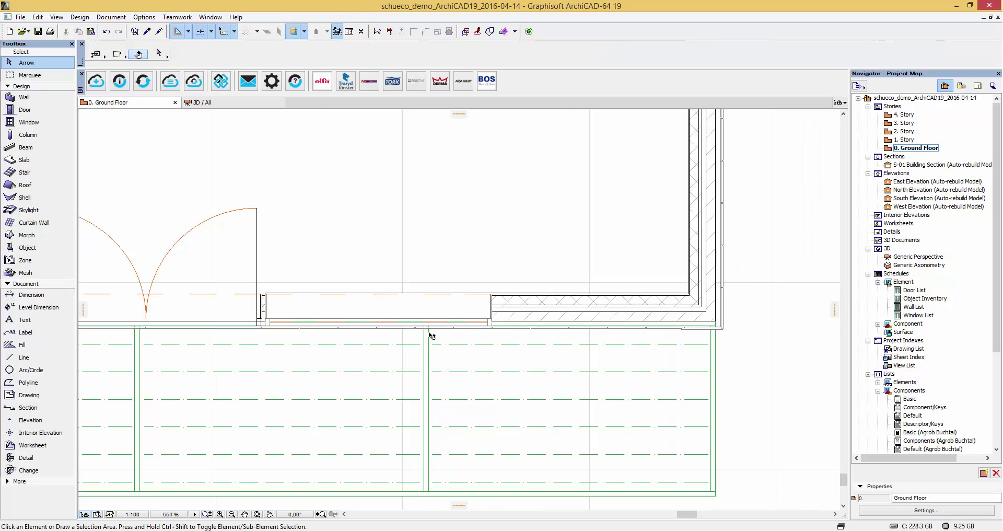
{"action": "scroll", "coordinate": [364, 327], "scroll_direction": "up", "scroll_amount": 3}
{"action": "left_click", "coordinate": [189, 327]}
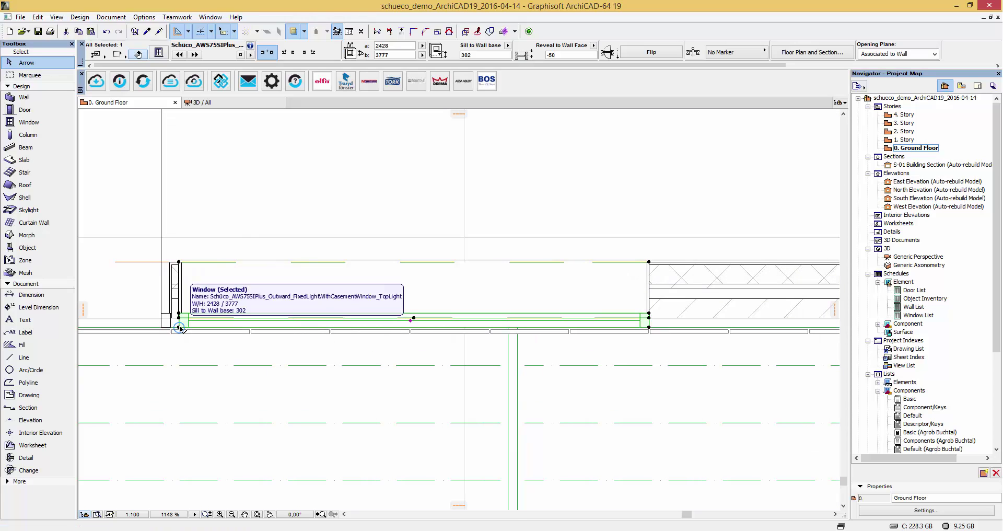
{"action": "left_click_drag", "start_coordinate": [179, 326], "coordinate": [216, 369]}
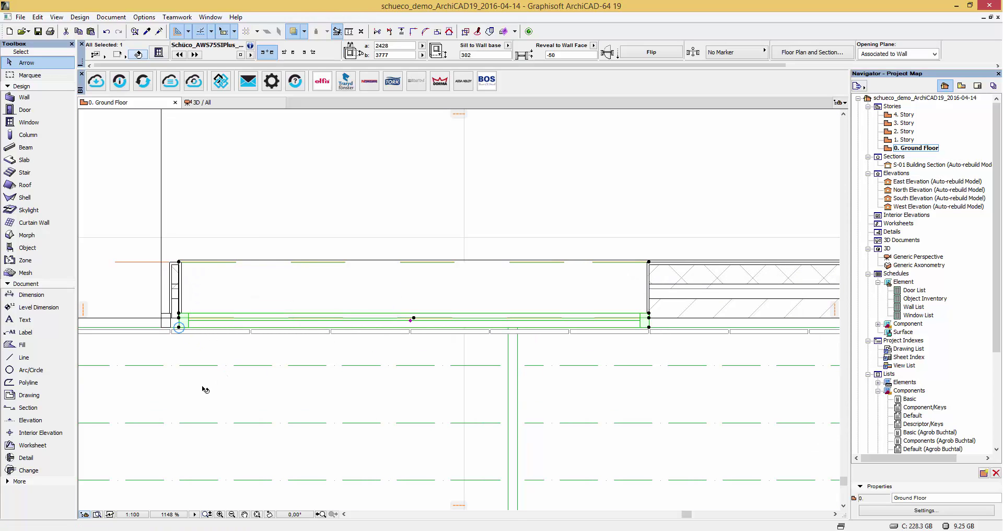
{"action": "left_click", "coordinate": [133, 514]}
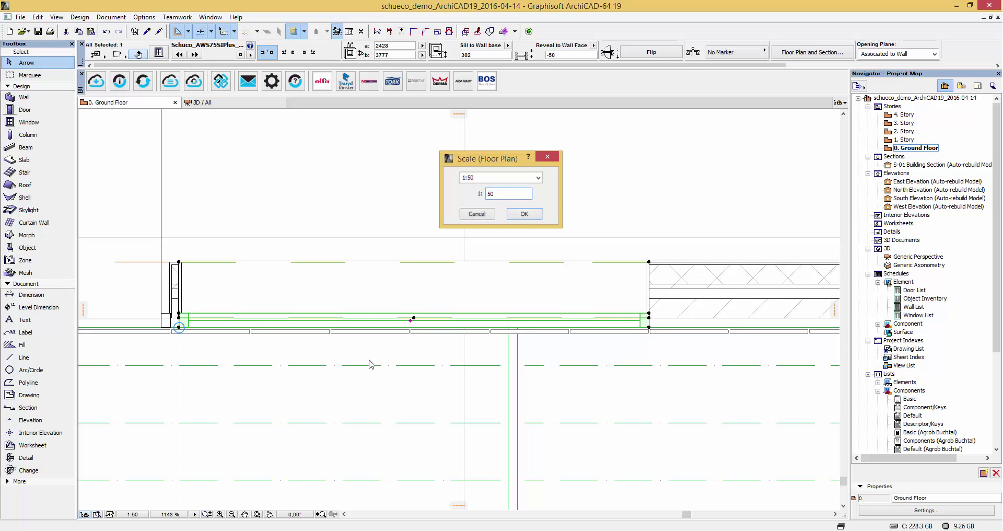
Step: Apply the 1:50 plan scale, shift the window's vertical post, then open Window settings over 3D
{"action": "key", "text": "Return"}
{"action": "left_click", "coordinate": [411, 321]}
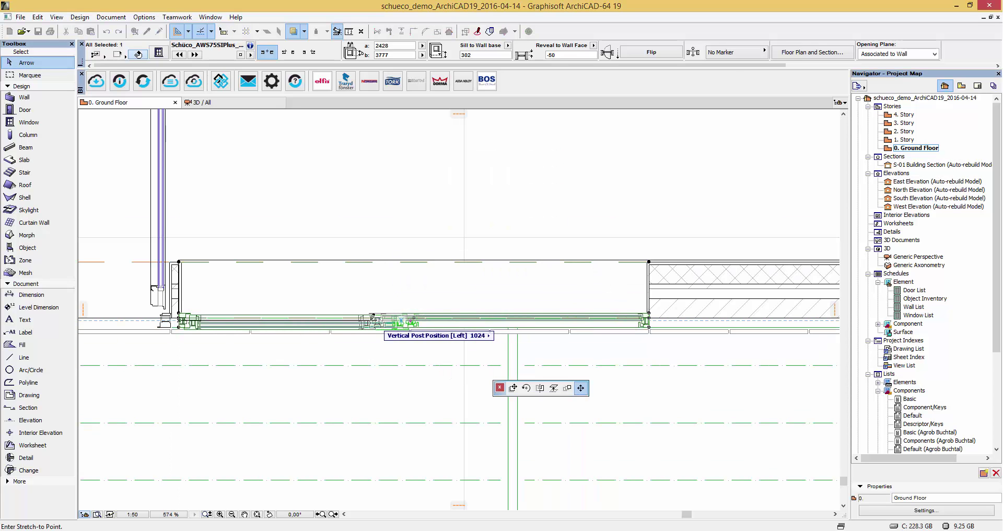
{"action": "left_click", "coordinate": [409, 318]}
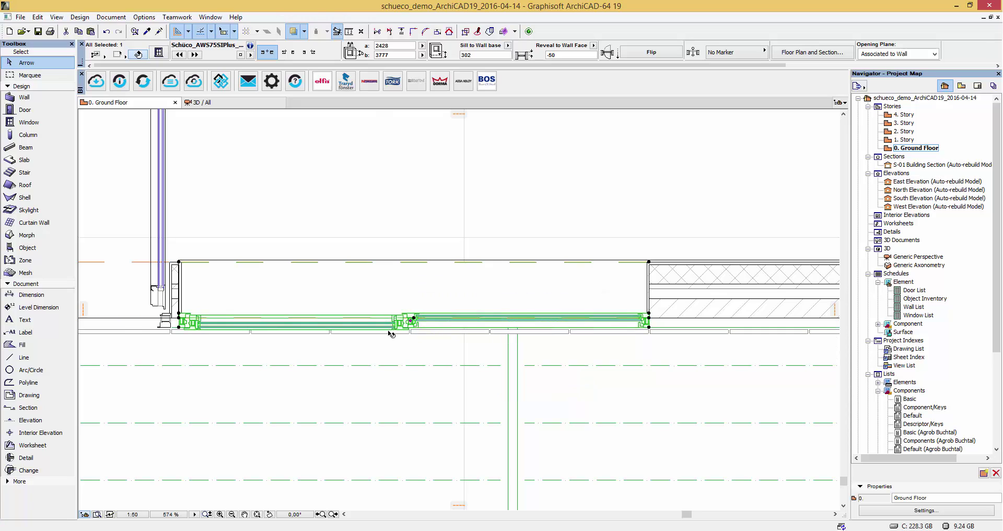
{"action": "scroll", "coordinate": [393, 329], "scroll_direction": "up", "scroll_amount": 5}
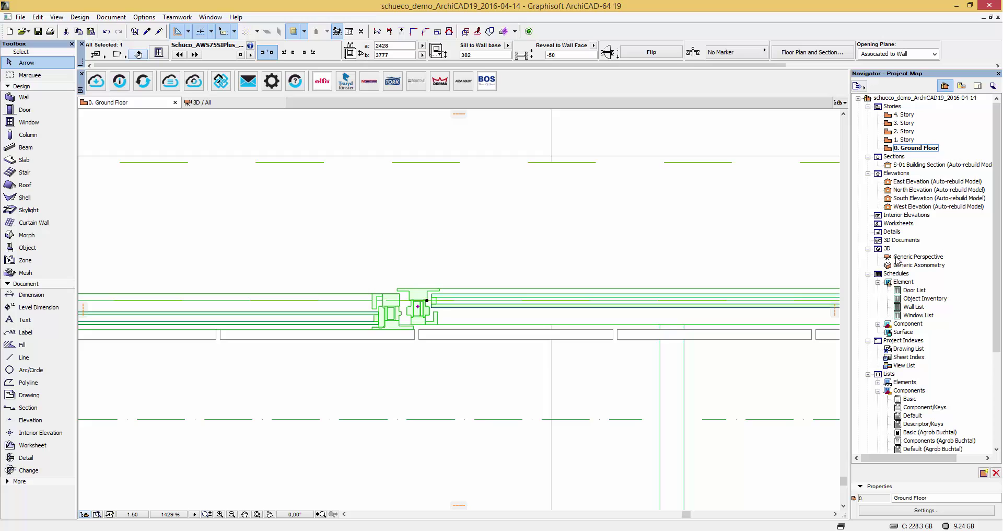
{"action": "key", "text": "F3"}
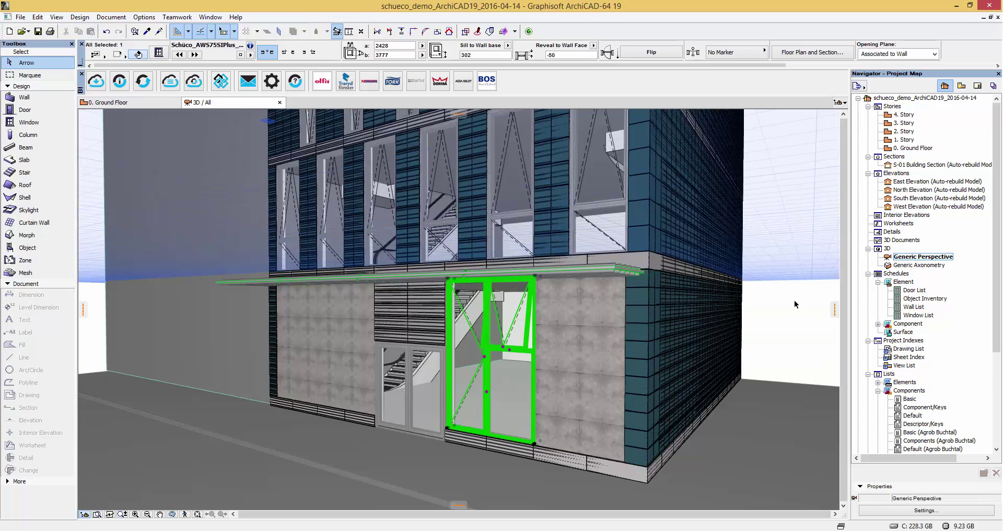
{"action": "double_click", "coordinate": [28, 123]}
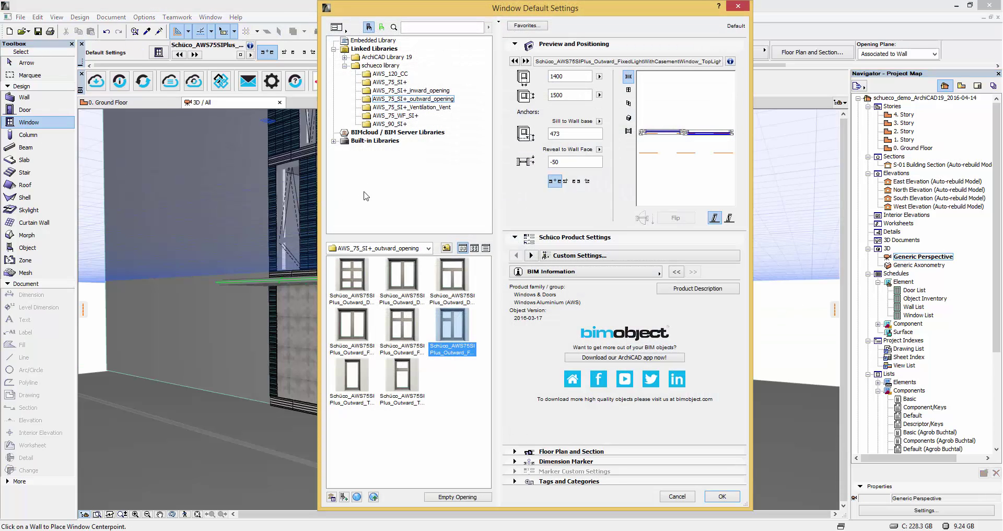
Step: Swap the unit to the SingleVentWindow from the AWS_75_SI+_inward_opening folder (900 × 1500)
{"action": "left_click", "coordinate": [428, 92]}
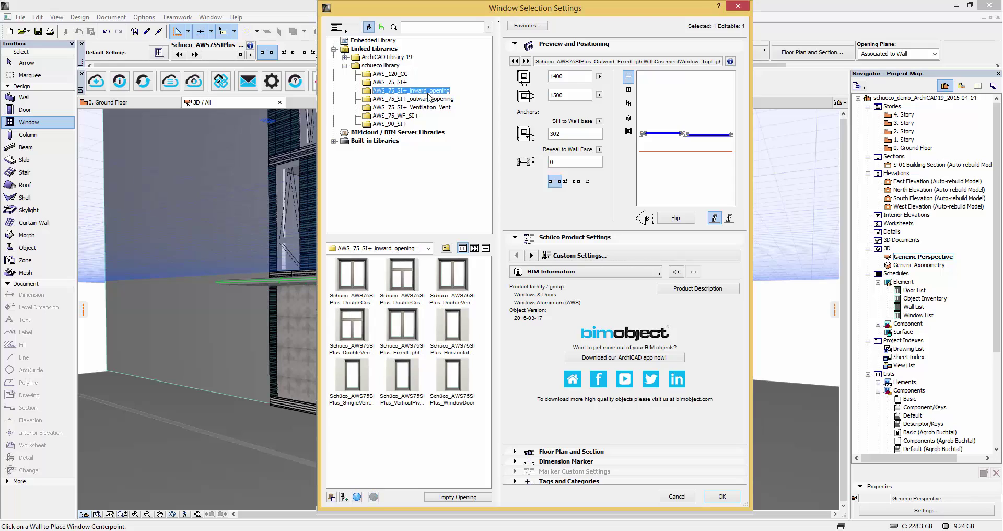
{"action": "left_click", "coordinate": [353, 376]}
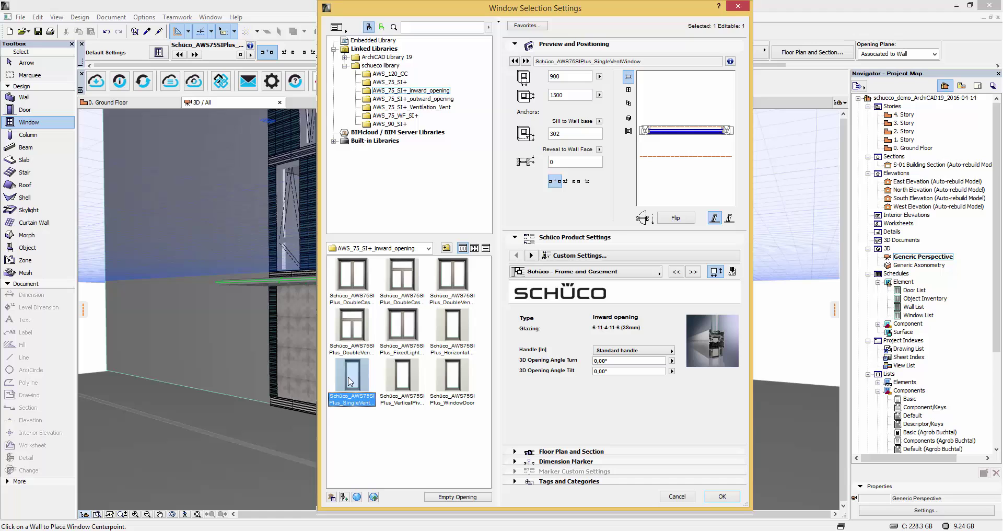
{"action": "left_click", "coordinate": [706, 495]}
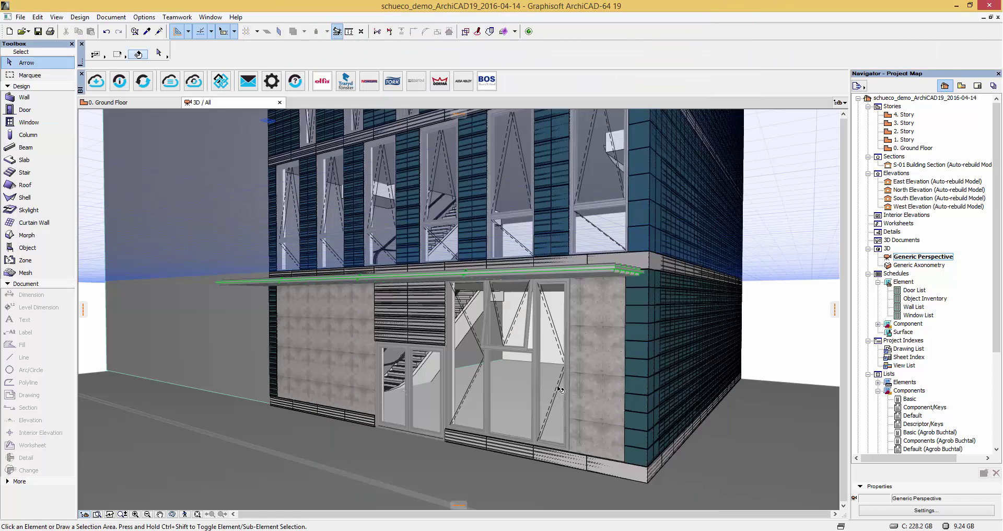
Step: Place a moved copy of the single-vent window to its right and widen it from 824 to 1236
{"action": "left_click", "coordinate": [560, 389]}
{"action": "right_click", "coordinate": [559, 390]}
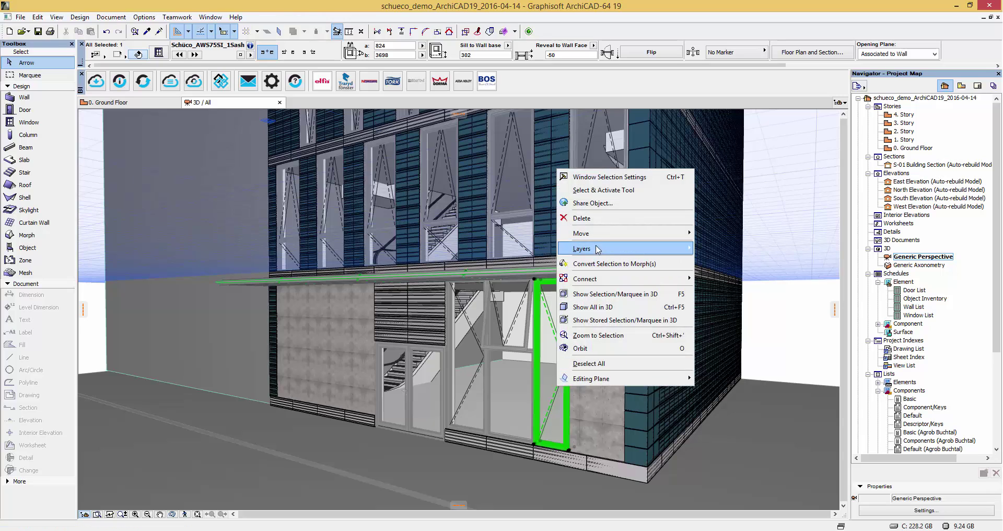
{"action": "mouse_move", "coordinate": [614, 239]}
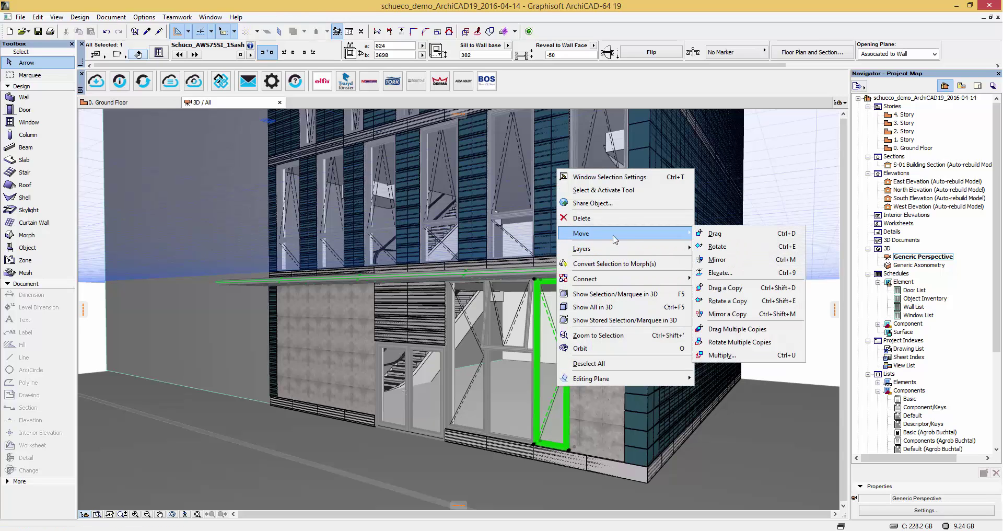
{"action": "left_click", "coordinate": [726, 287]}
{"action": "left_click", "coordinate": [535, 444]}
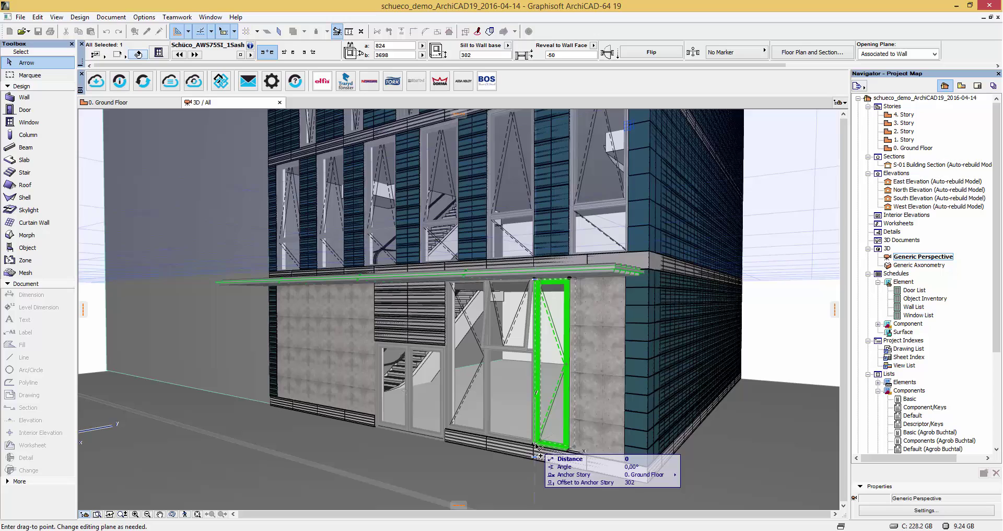
{"action": "left_click", "coordinate": [570, 450]}
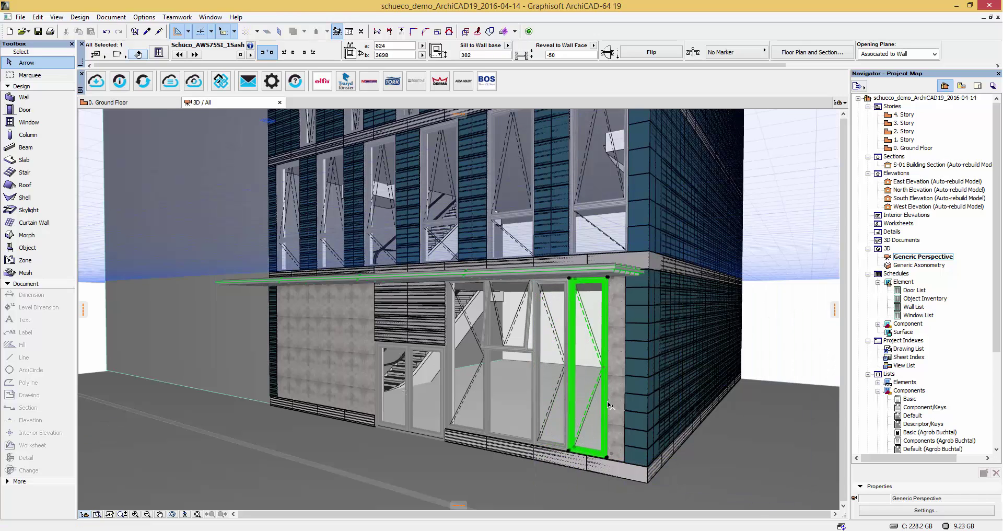
{"action": "left_click", "coordinate": [608, 458]}
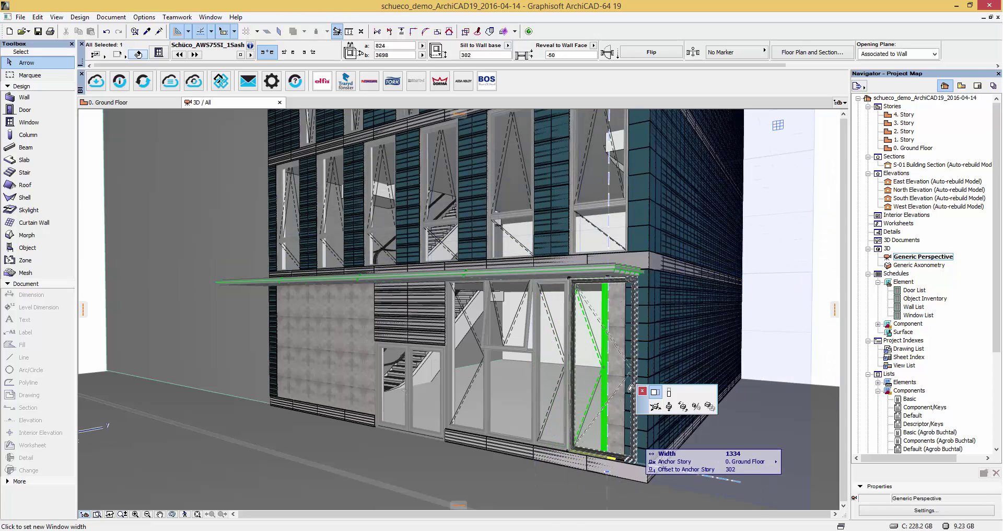
{"action": "left_click", "coordinate": [628, 346]}
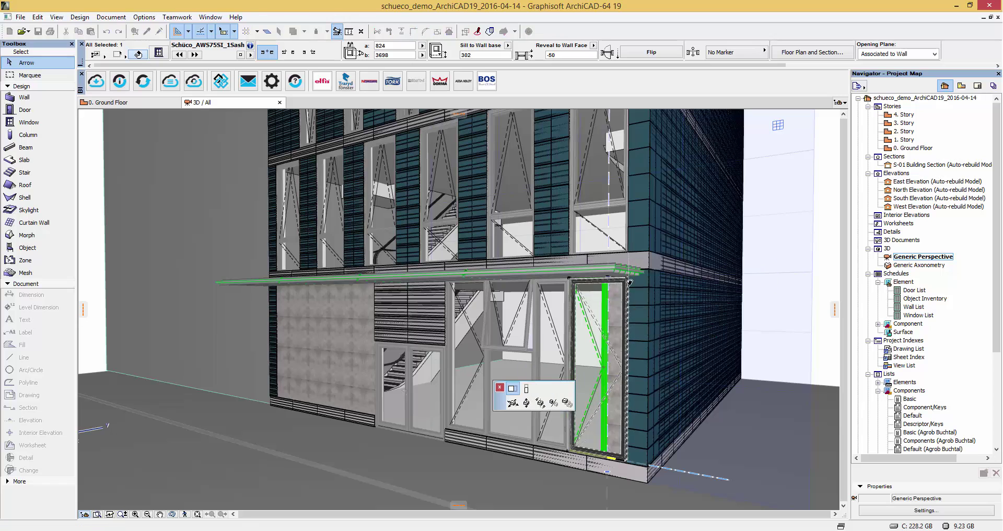
Step: Deselect, zoom in and orbit the model to show the building's right-hand corner
{"action": "key", "text": "Escape"}
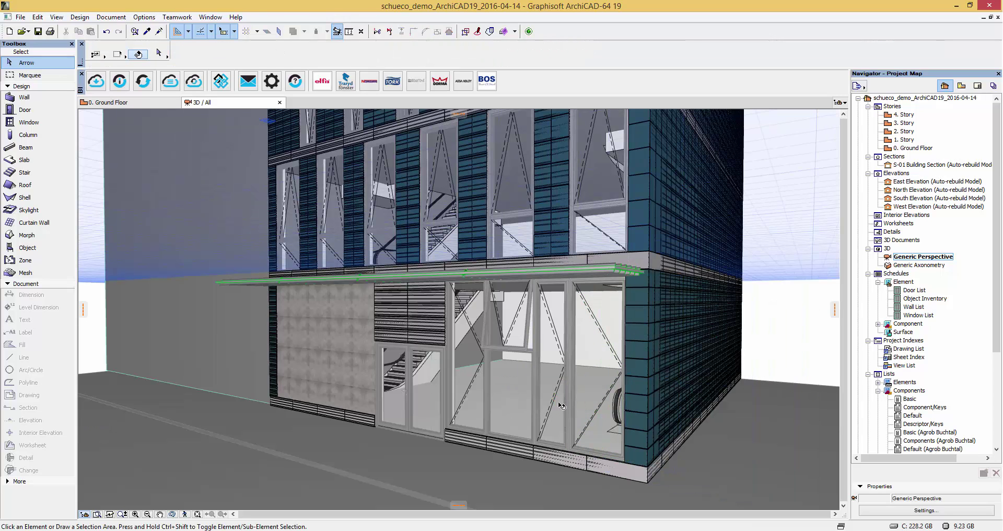
{"action": "scroll", "coordinate": [562, 406], "scroll_direction": "up", "scroll_amount": 1}
{"action": "scroll", "coordinate": [523, 405], "scroll_direction": "up", "scroll_amount": 3}
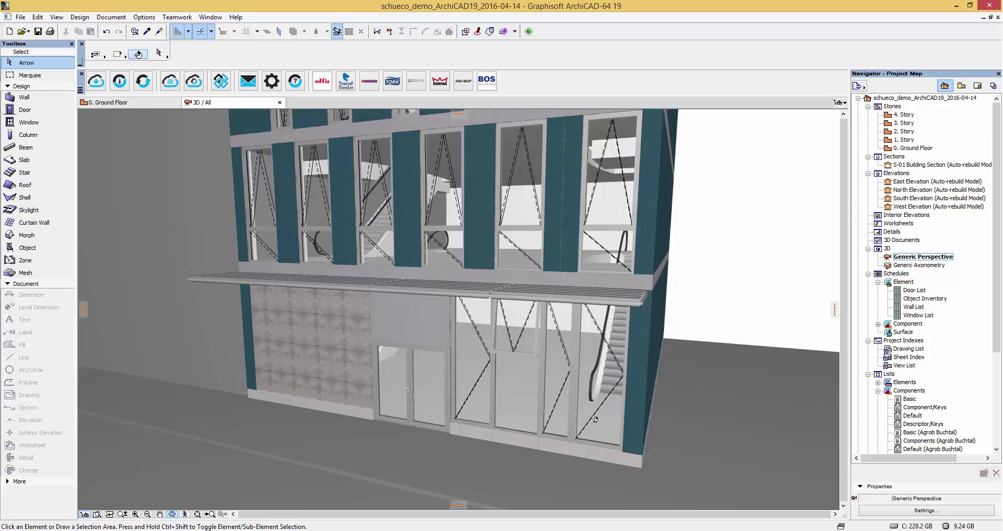
{"action": "mouse_move", "coordinate": [567, 399]}
{"action": "middle_mouse_down", "text": "shift"}
{"action": "mouse_move", "coordinate": [540, 411]}
{"action": "mouse_move", "coordinate": [574, 387]}
{"action": "middle_mouse_up", "text": "shift"}
Step: From the corner window's BIM Information, open the Schüco Window AWS 75.SI+, Inward opening product description
{"action": "left_click", "coordinate": [576, 388]}
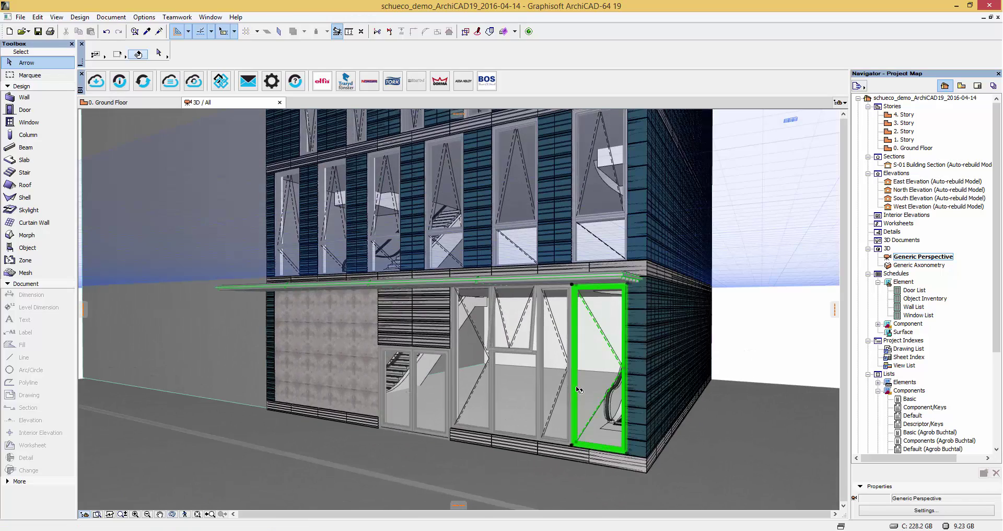
{"action": "double_click", "coordinate": [575, 389]}
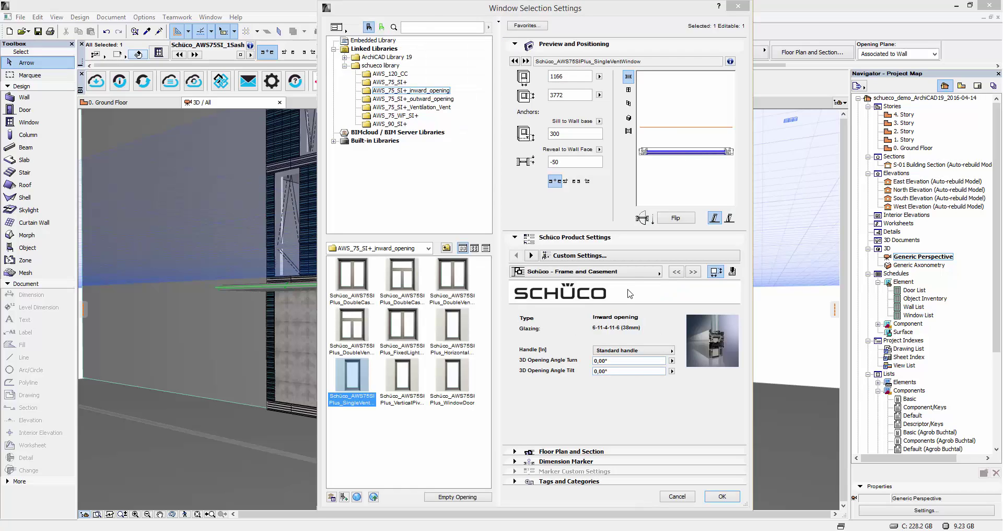
{"action": "left_click", "coordinate": [634, 274]}
{"action": "left_click", "coordinate": [700, 413]}
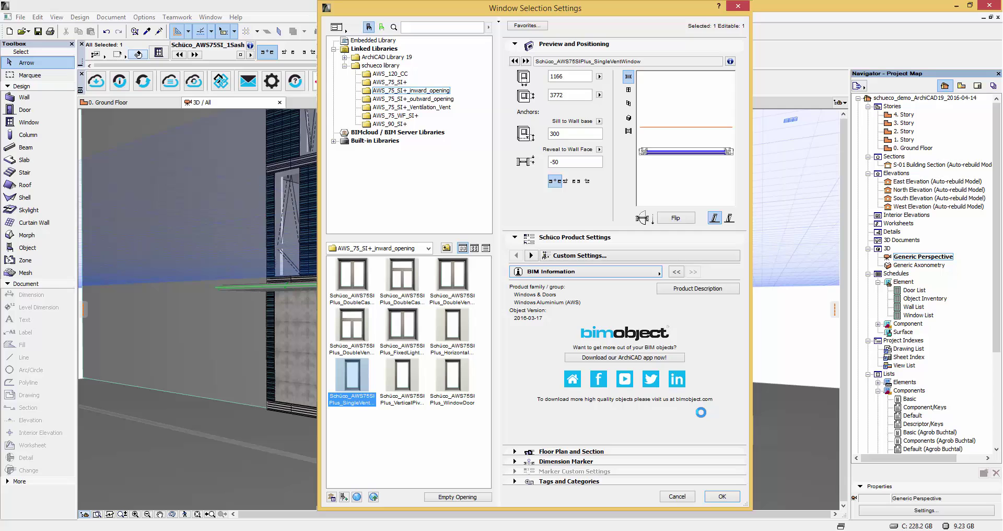
{"action": "left_click", "coordinate": [697, 289]}
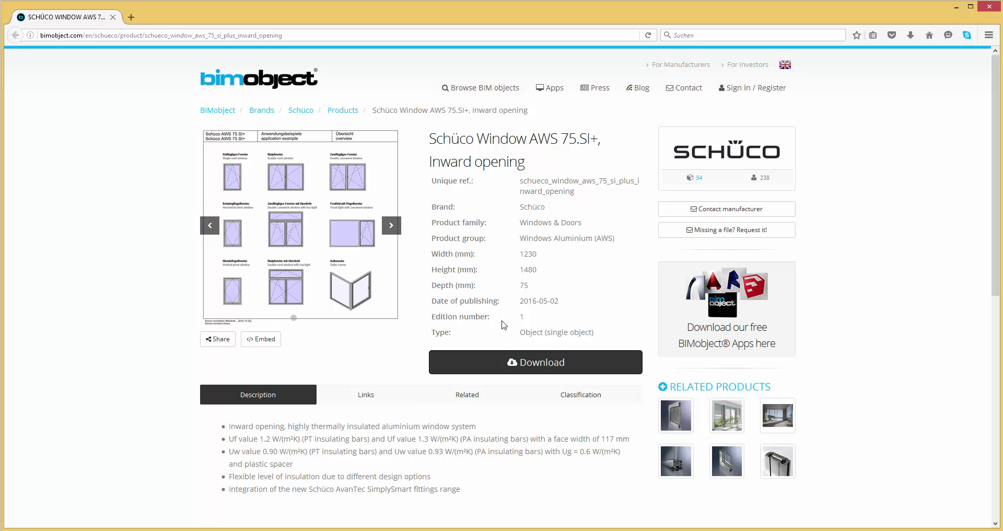
Step: Review the product's Links tab and download list, marking the Schuco_macros.lcf entry, then close the list
{"action": "left_click", "coordinate": [367, 395]}
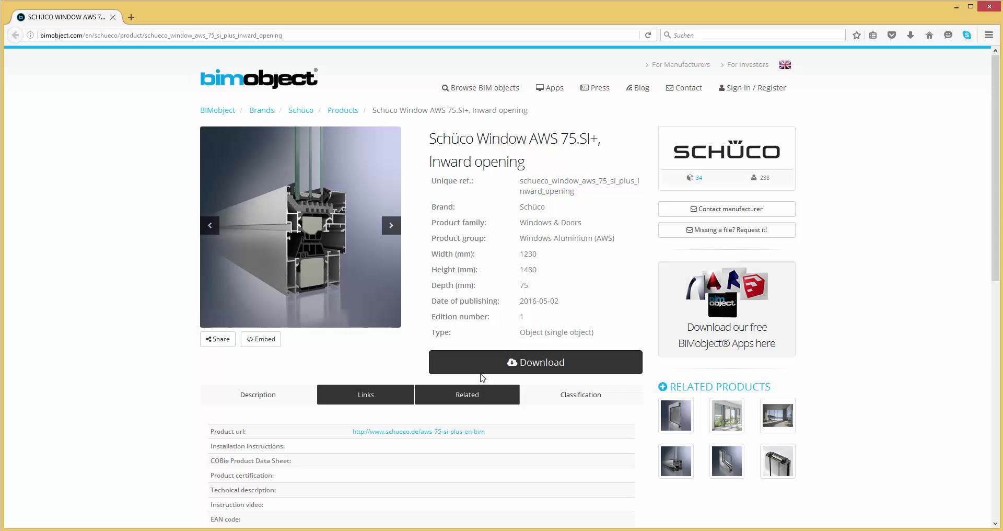
{"action": "left_click", "coordinate": [508, 363]}
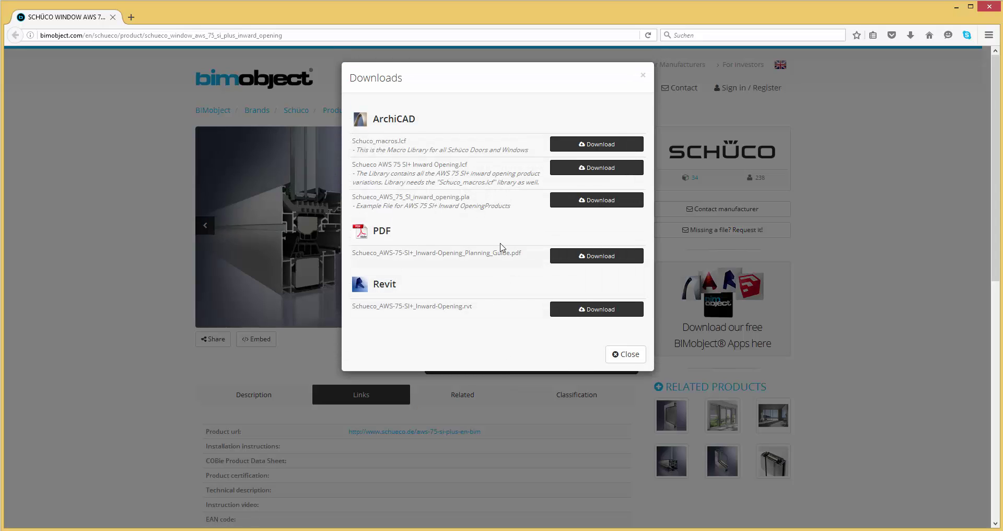
{"action": "left_click_drag", "start_coordinate": [530, 153], "coordinate": [343, 142]}
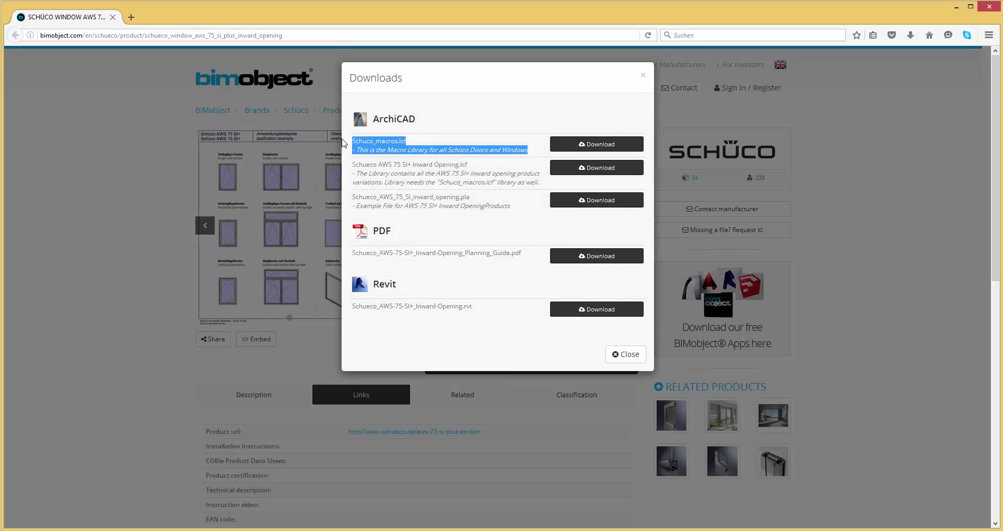
{"action": "left_click", "coordinate": [616, 358]}
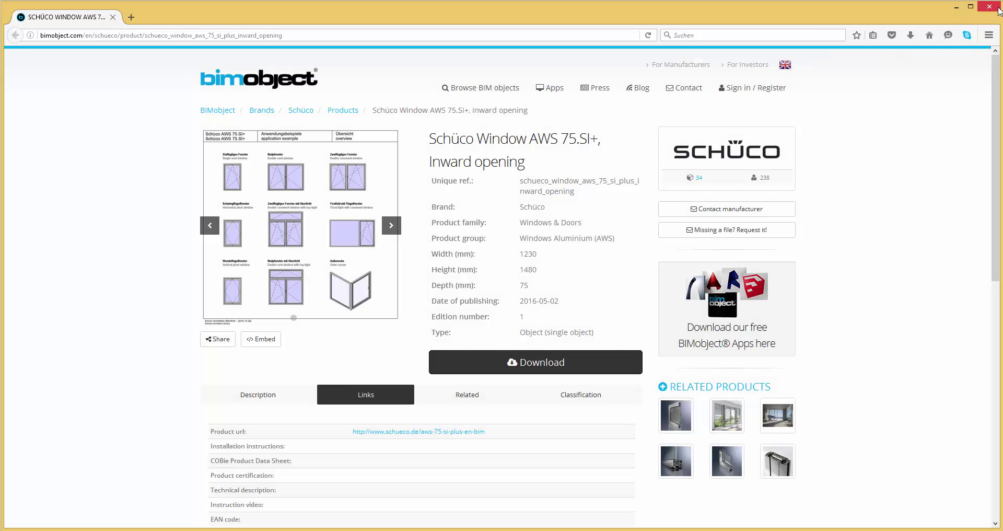
Step: Close the browser, swing the entrance double door's leaves open to 90° in 3D, and orbit to a frontal view
{"action": "left_click", "coordinate": [998, 9]}
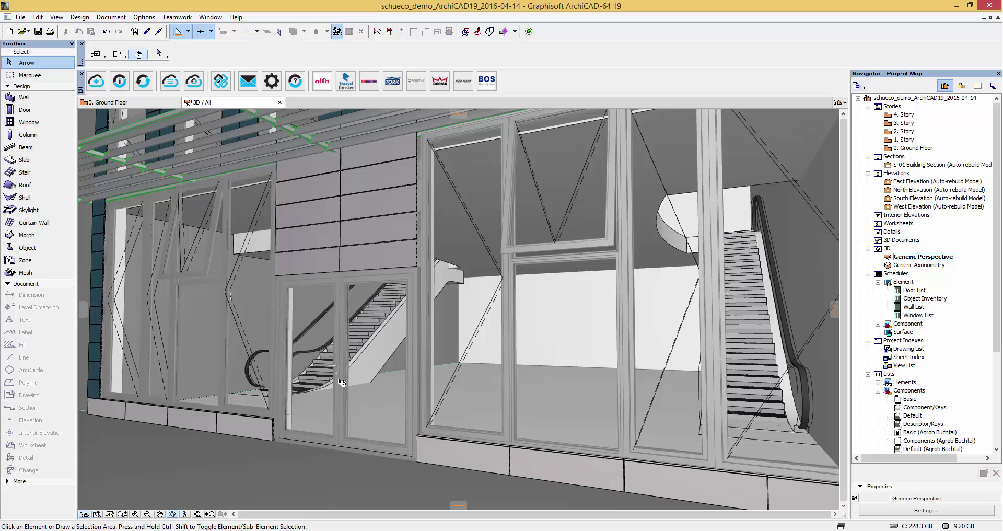
{"action": "left_click", "coordinate": [341, 381]}
{"action": "scroll", "coordinate": [345, 373], "scroll_direction": "up", "scroll_amount": 2}
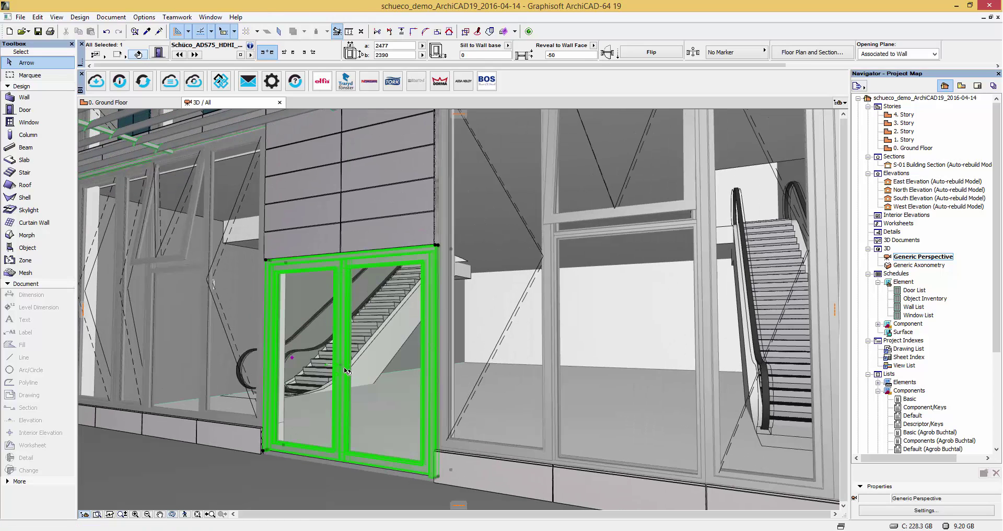
{"action": "left_click", "coordinate": [341, 367]}
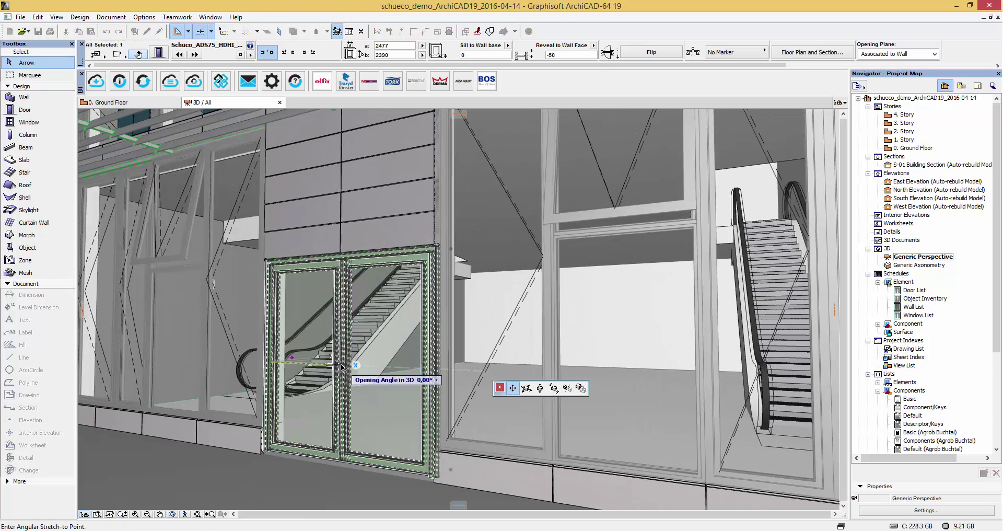
{"action": "type", "text": "90"}
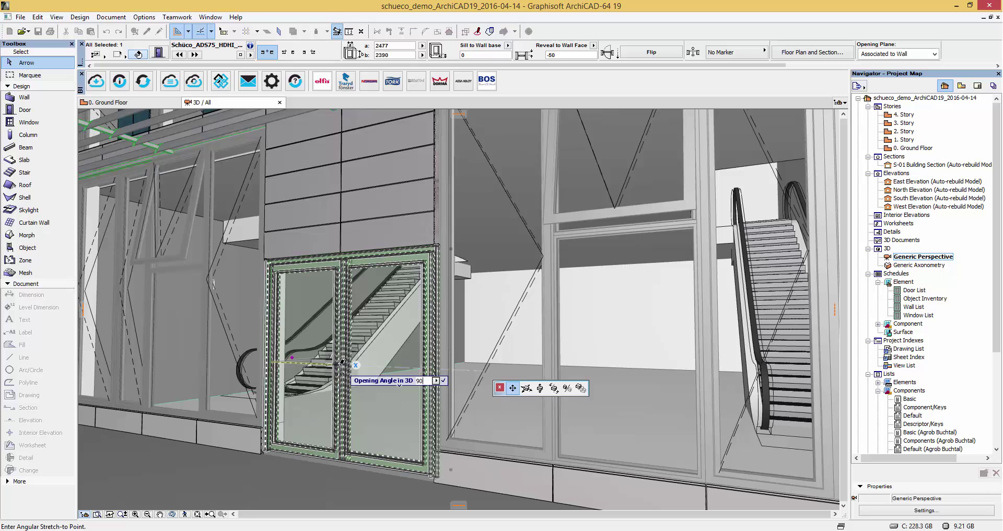
{"action": "key", "text": "Return"}
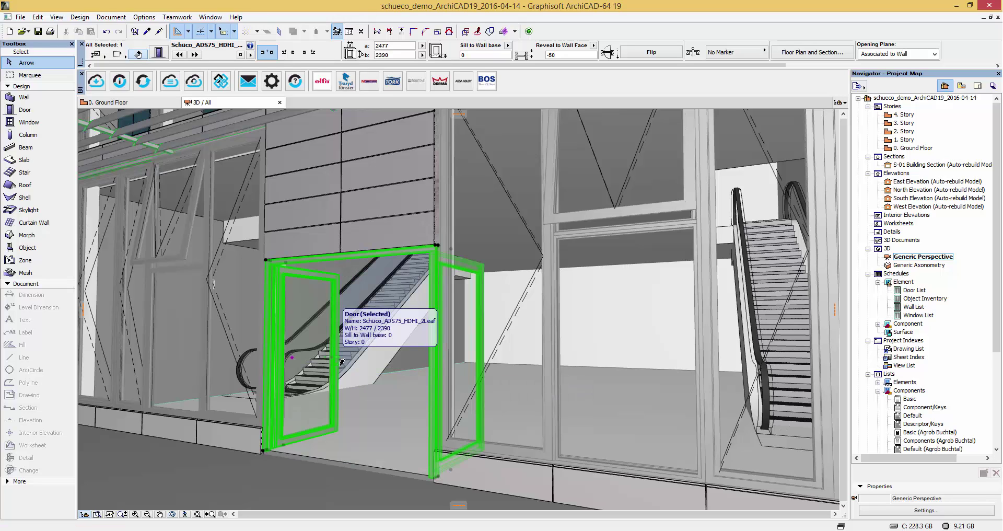
{"action": "key", "text": "o"}
{"action": "left_click_drag", "start_coordinate": [381, 431], "coordinate": [555, 389]}
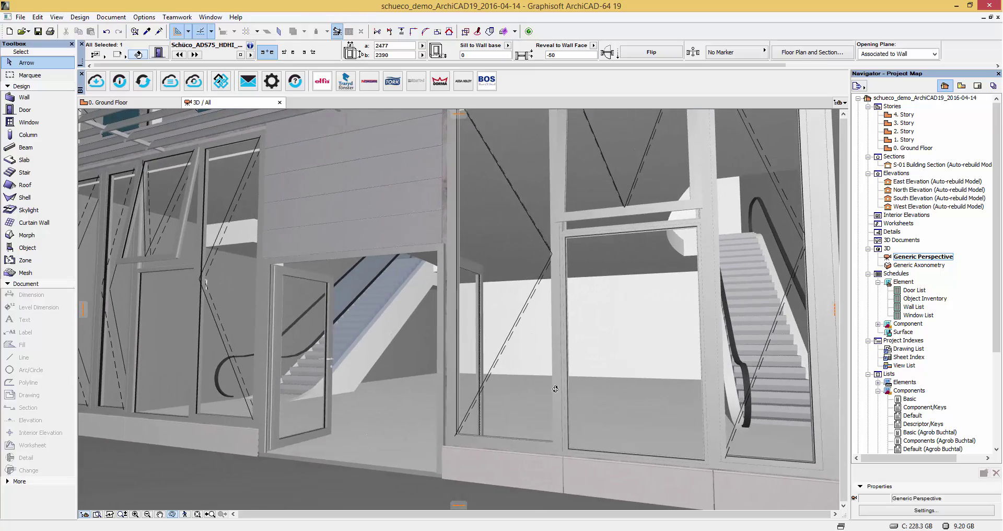
Step: On the Ground Floor plan, fold the double door's leaves shut along the wall, then bring up the plan scale dialog
{"action": "double_click", "coordinate": [920, 149]}
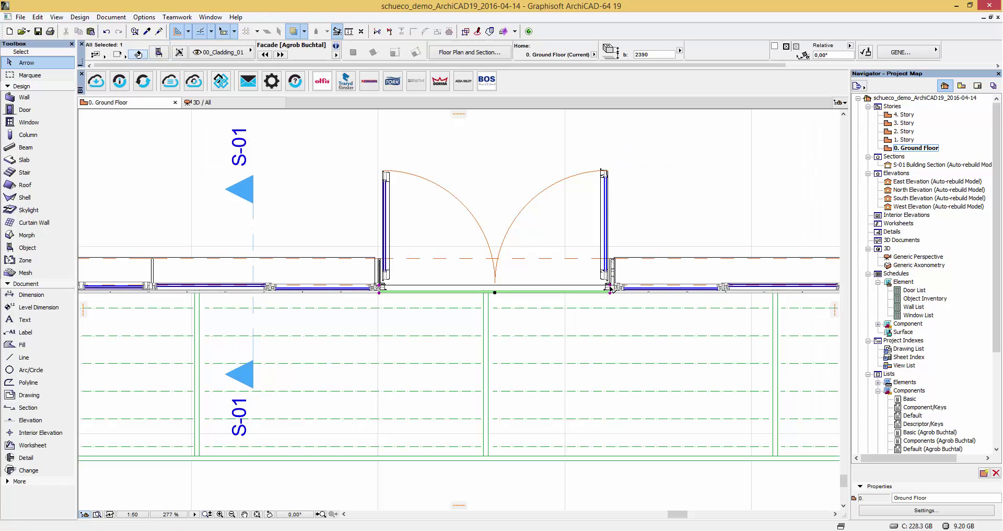
{"action": "left_click", "coordinate": [610, 283]}
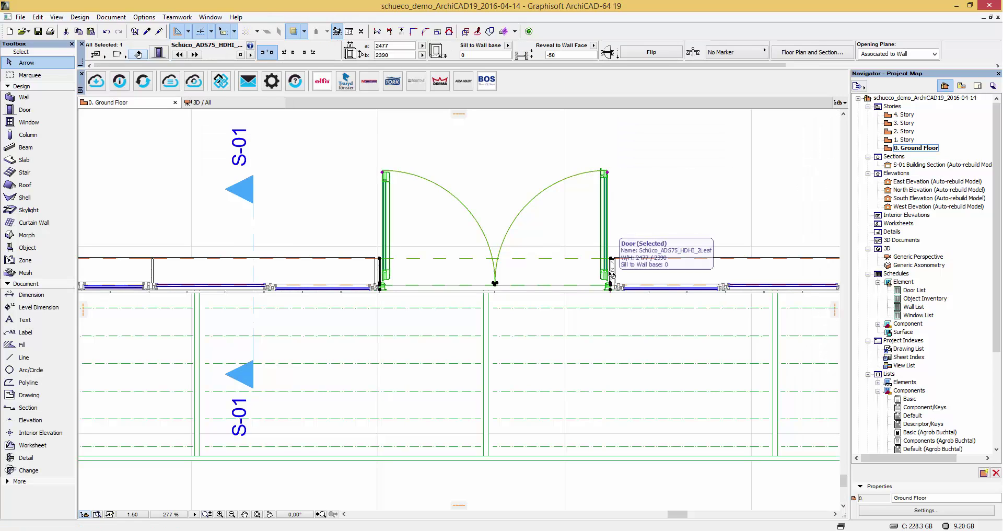
{"action": "left_click", "coordinate": [604, 171]}
{"action": "left_click", "coordinate": [513, 292]}
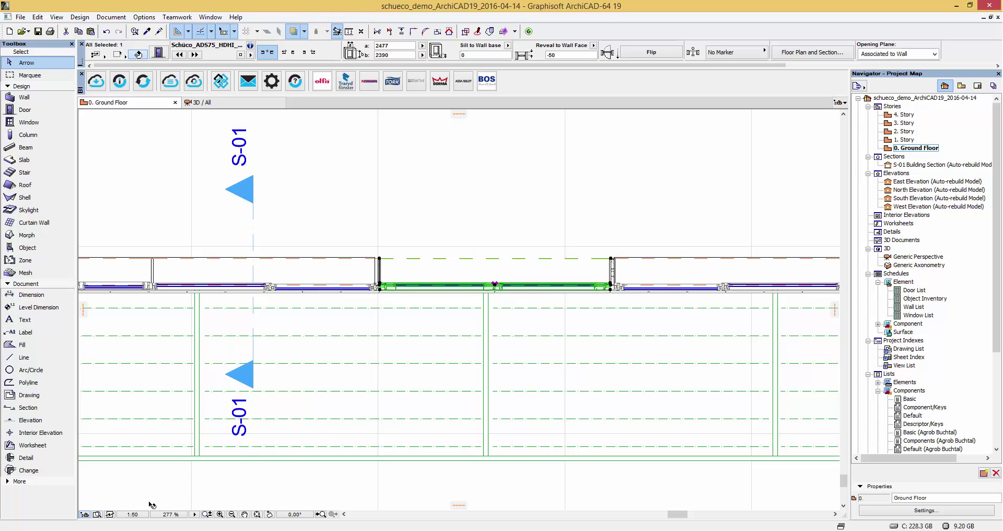
{"action": "left_click", "coordinate": [137, 515]}
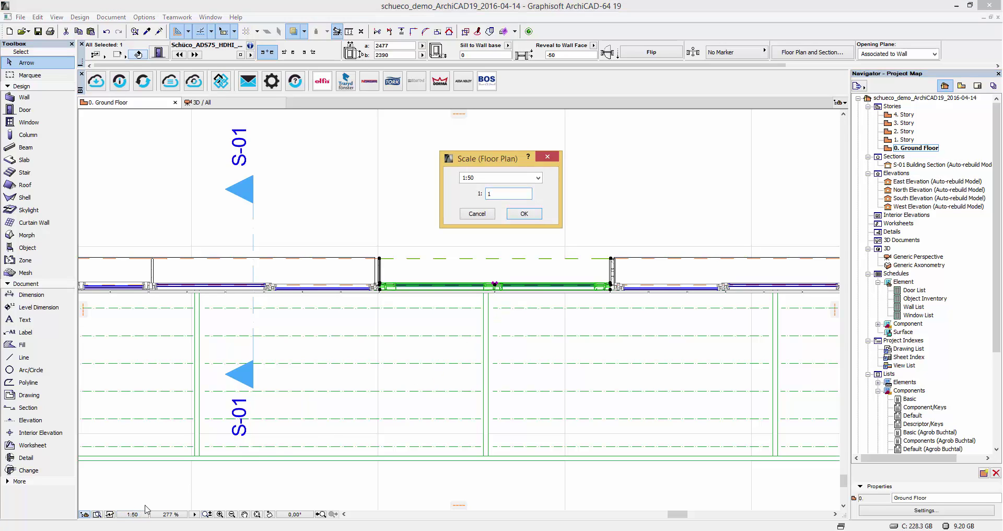
Step: Apply the 1:1 plan scale and zoom in on the double door's frame-to-wall junction
{"action": "left_click", "coordinate": [524, 214]}
{"action": "scroll", "coordinate": [609, 286], "scroll_direction": "up", "scroll_amount": 4}
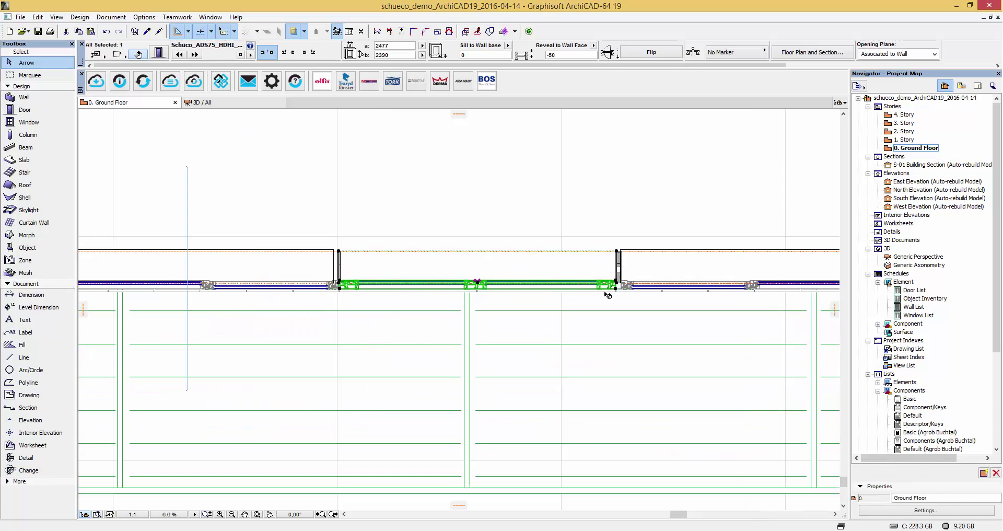
{"action": "scroll", "coordinate": [610, 293], "scroll_direction": "up", "scroll_amount": 3}
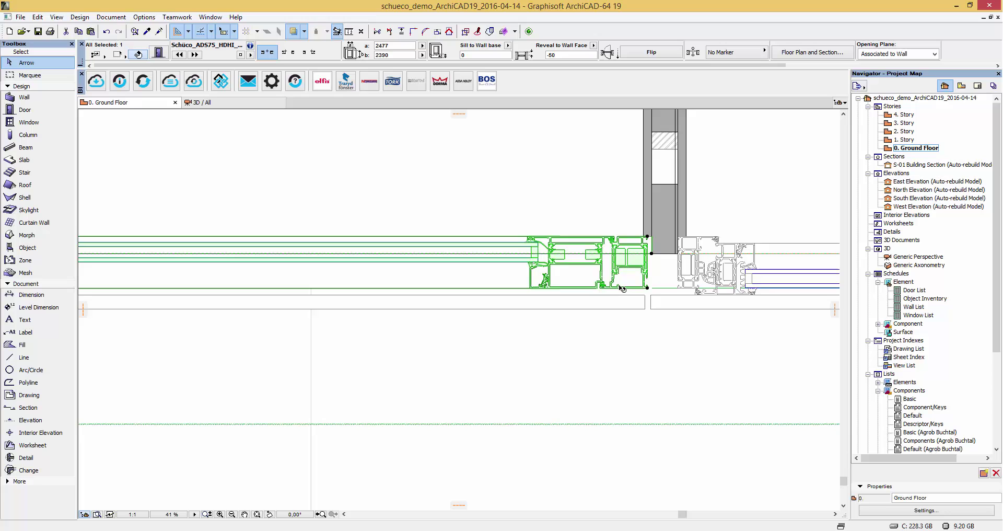
{"action": "scroll", "coordinate": [621, 288], "scroll_direction": "up", "scroll_amount": 1}
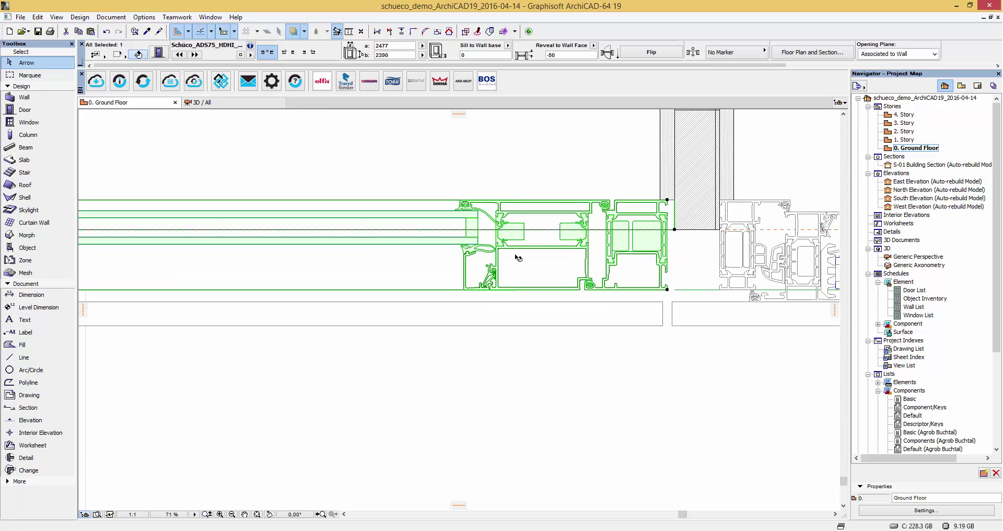
{"action": "scroll", "coordinate": [373, 242], "scroll_direction": "down", "scroll_amount": 2}
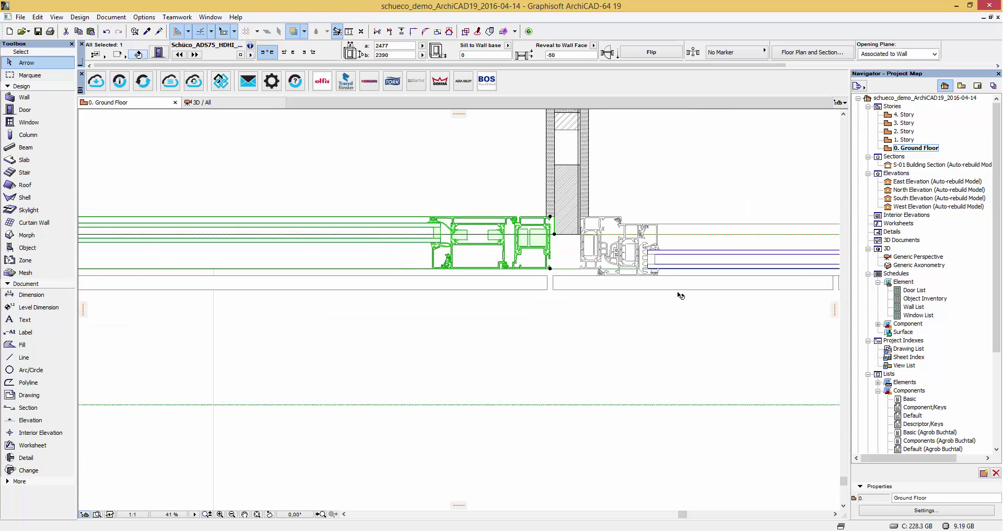